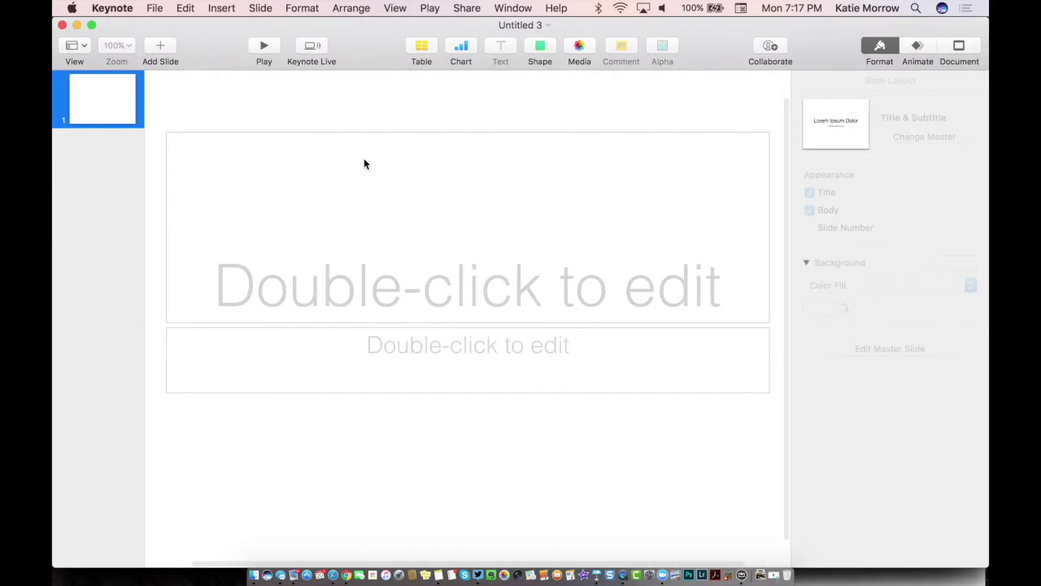
Delete the title and subtitle placeholders and zoom the slide to 75%.
left_click(338, 242)
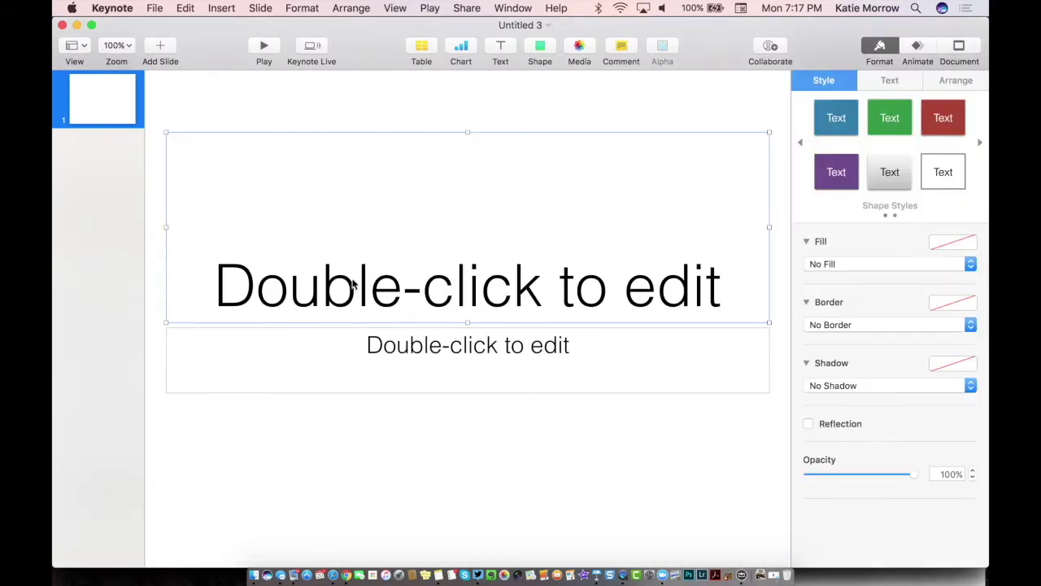
key("Delete")
left_click(372, 344)
key("Delete")
left_click(117, 45)
left_click(122, 92)
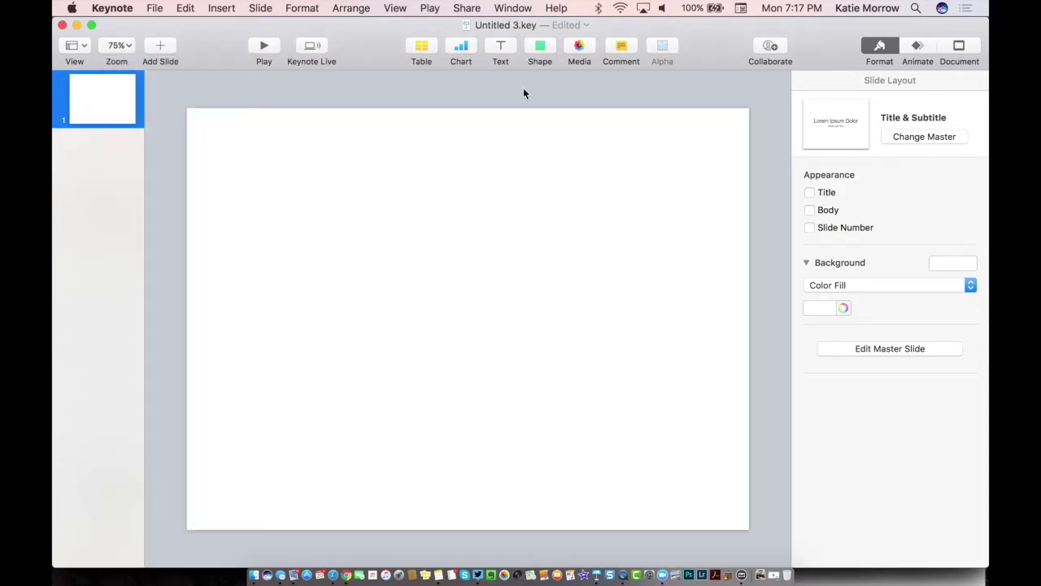
Insert a triangle and stretch it to 201 pt wide by 418 pt high.
left_click(540, 47)
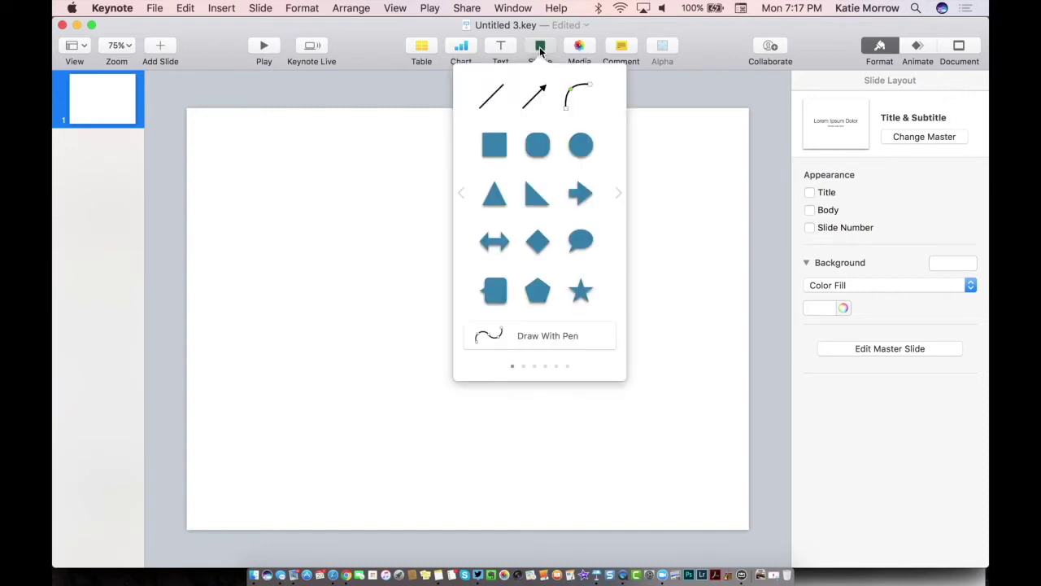
left_click(501, 201)
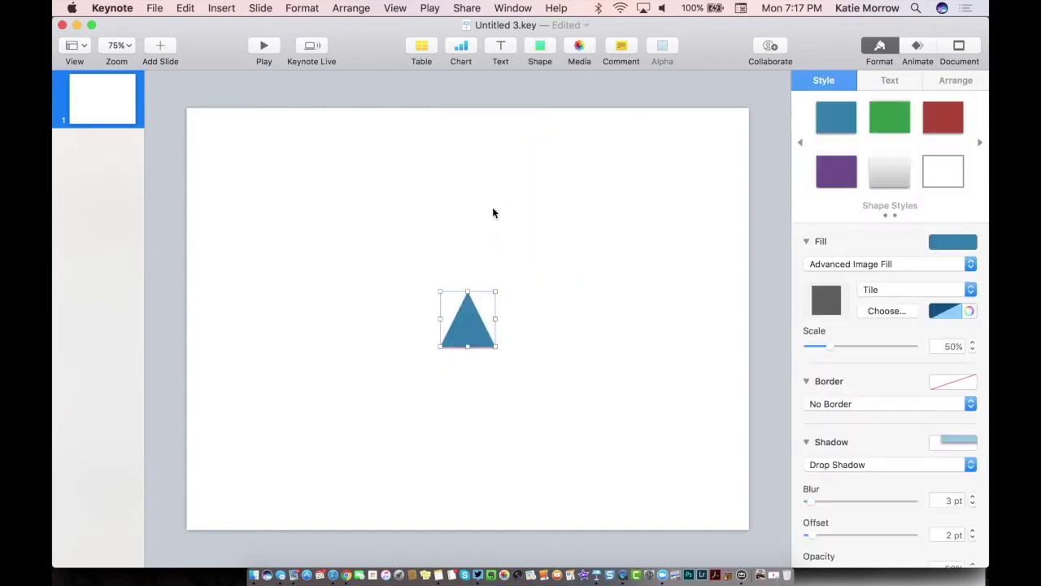
left_click_drag(494, 345, 480, 481)
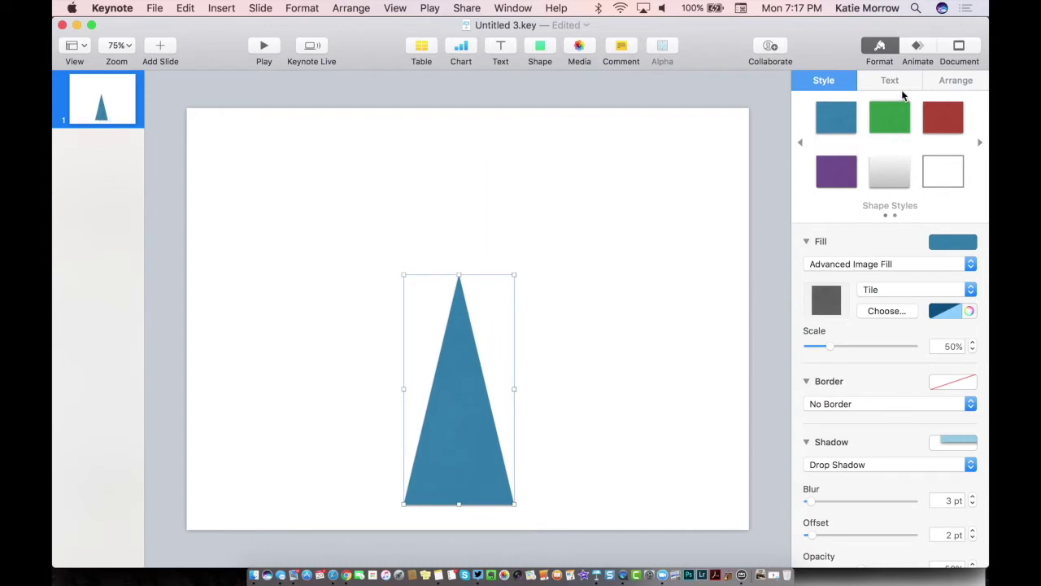
left_click(954, 82)
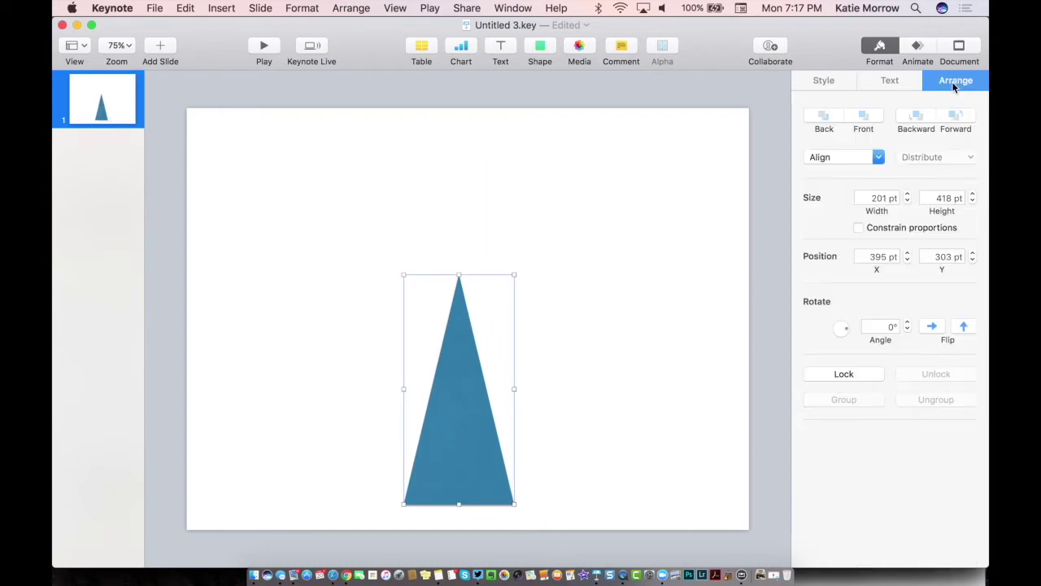
Rotate the triangle to 180° and move it slightly lower to 425 × 322 pt.
left_click_drag(848, 331, 823, 333)
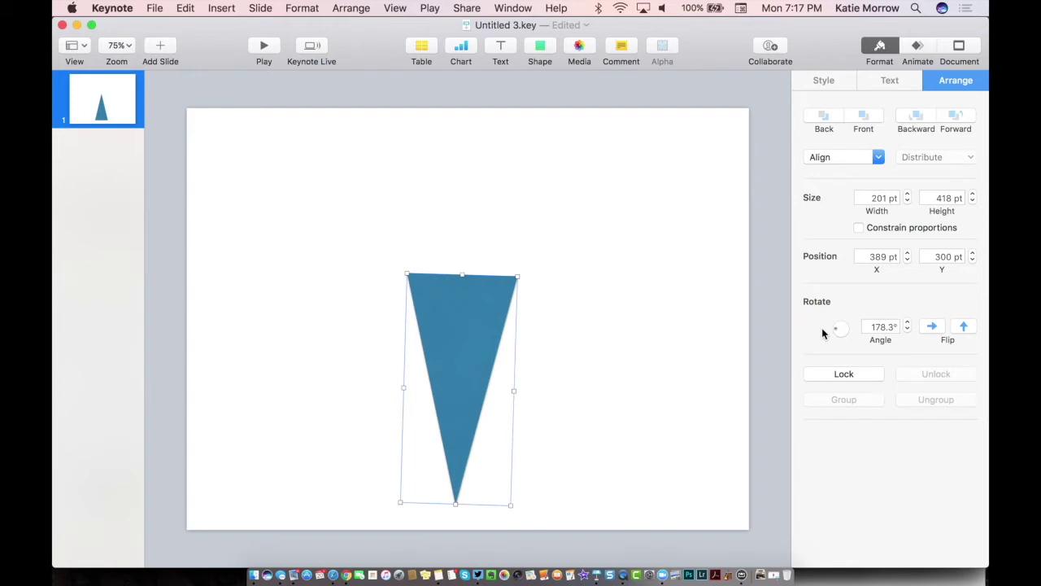
left_click(883, 328)
type("180")
key("Return")
left_click(634, 384)
mouse_move(491, 355)
left_mouse_down()
mouse_move(495, 367)
mouse_move(487, 354)
left_mouse_up()
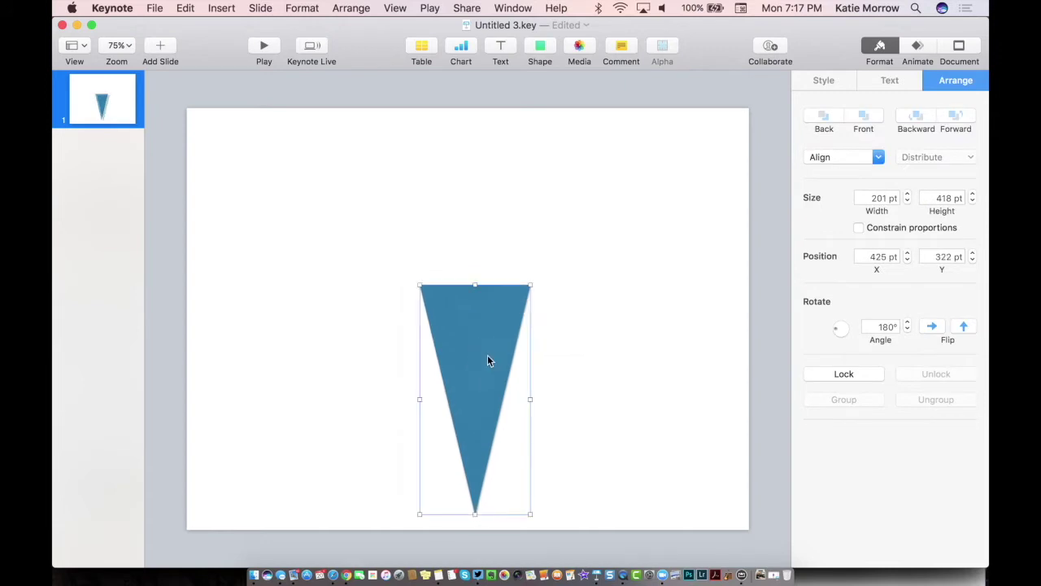
left_click(821, 81)
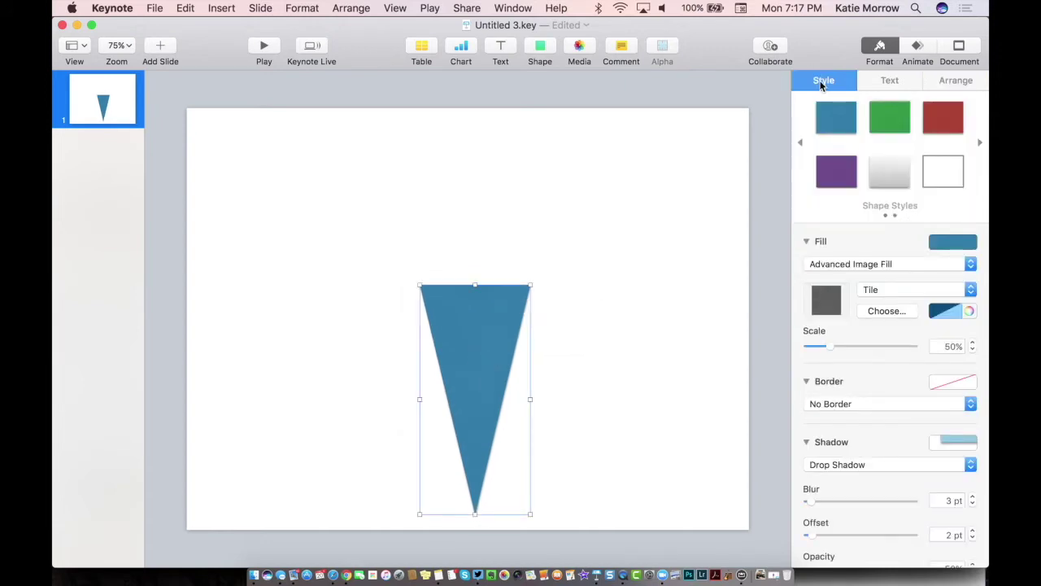
Give the triangle a gradient fill with Brown as its first colour.
left_click(842, 265)
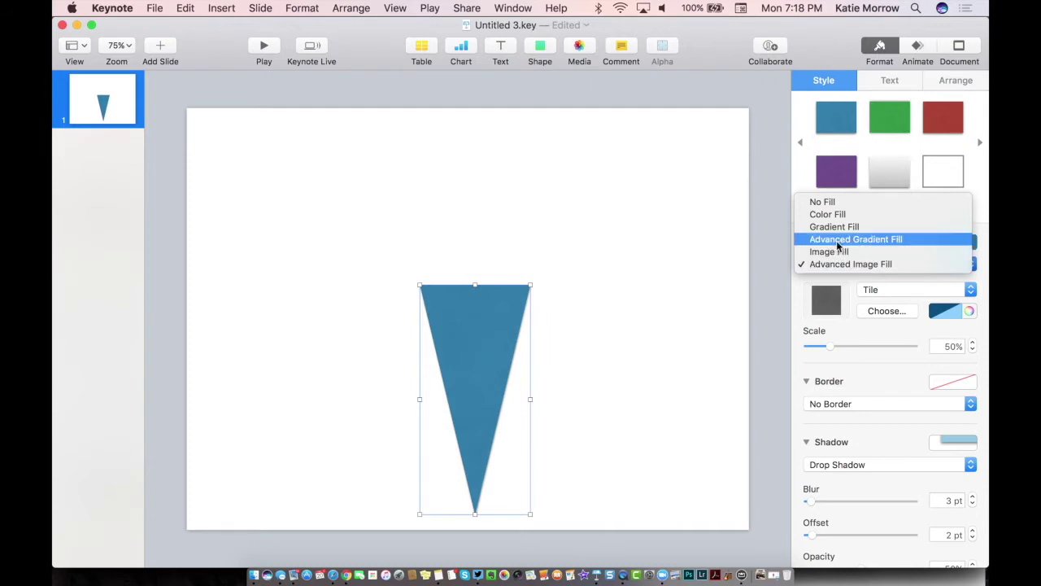
left_click(837, 227)
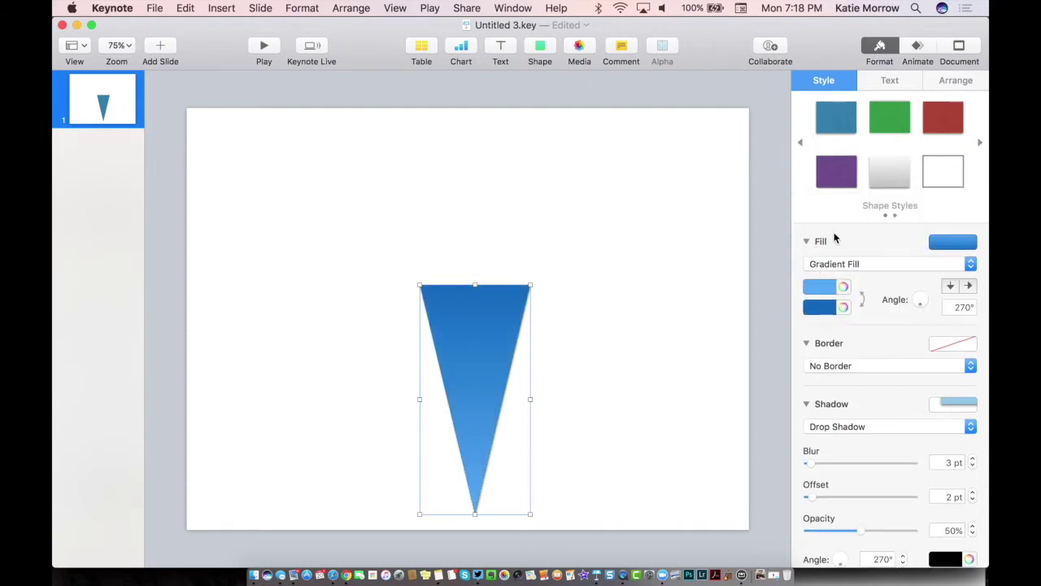
left_click(841, 286)
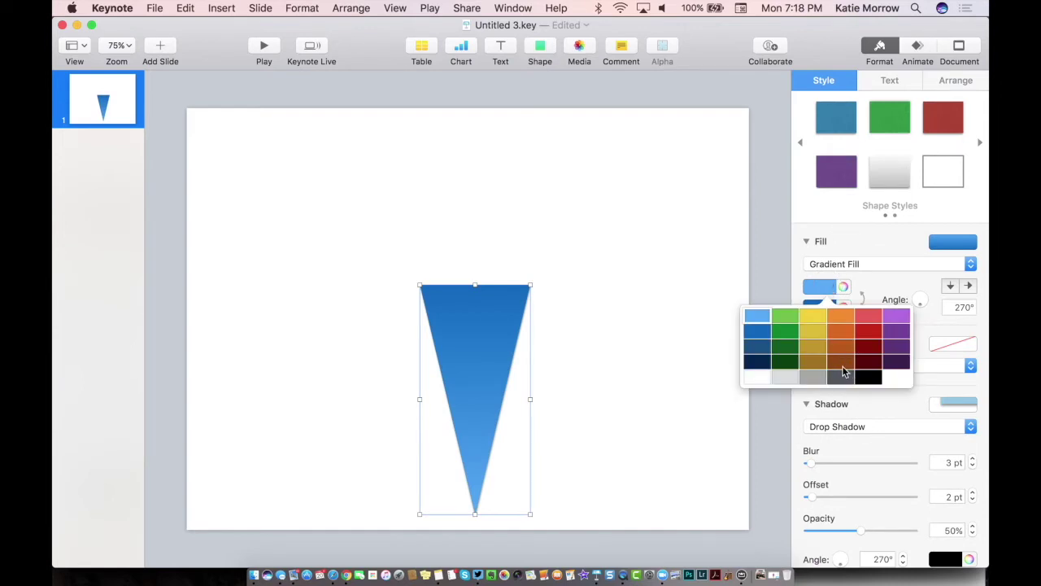
left_click(844, 289)
left_click(843, 289)
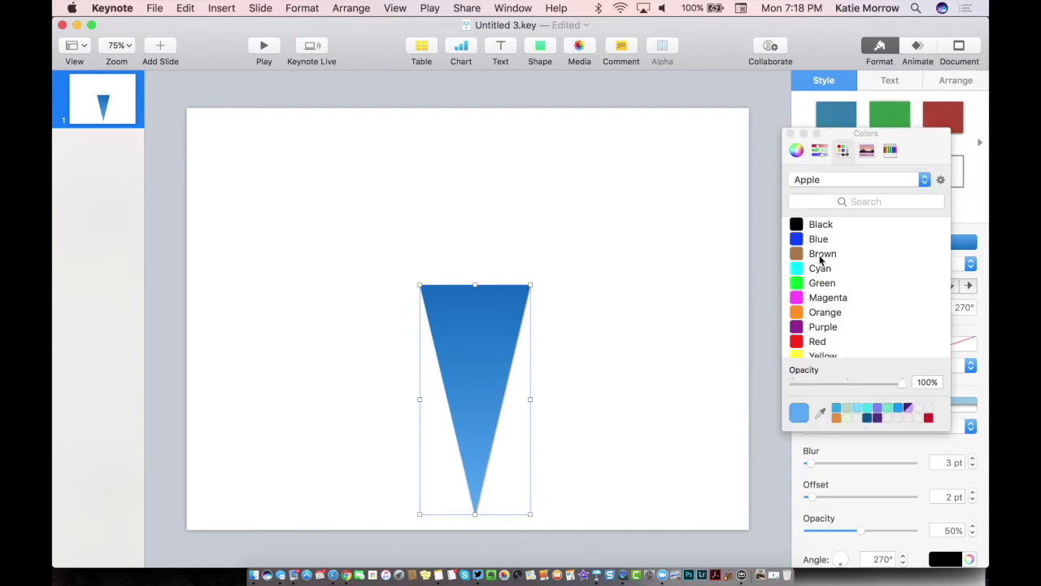
left_click(821, 255)
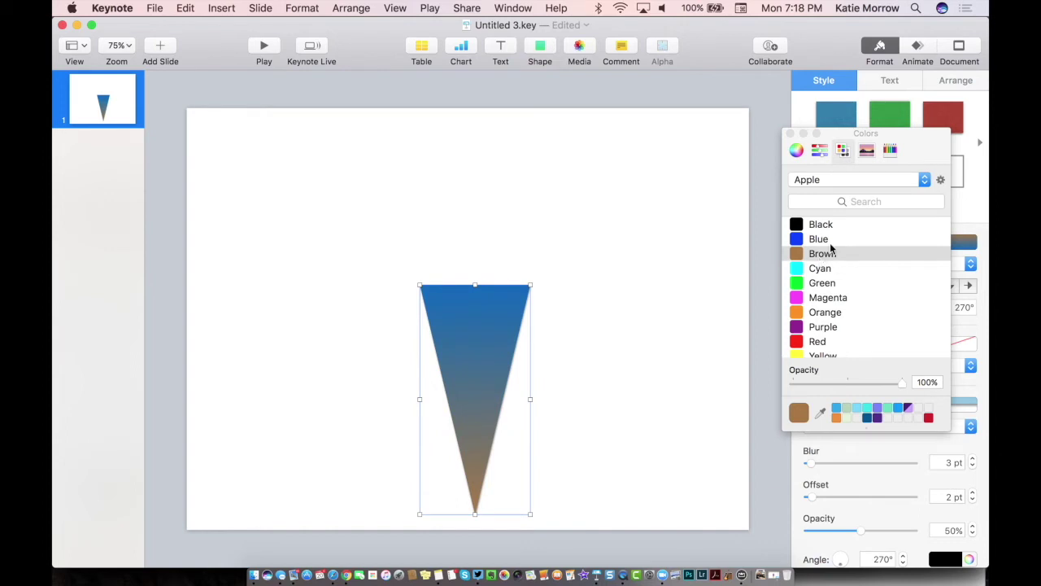
left_click(790, 133)
Set the gradient's second colour to Brown as well.
left_click(827, 310)
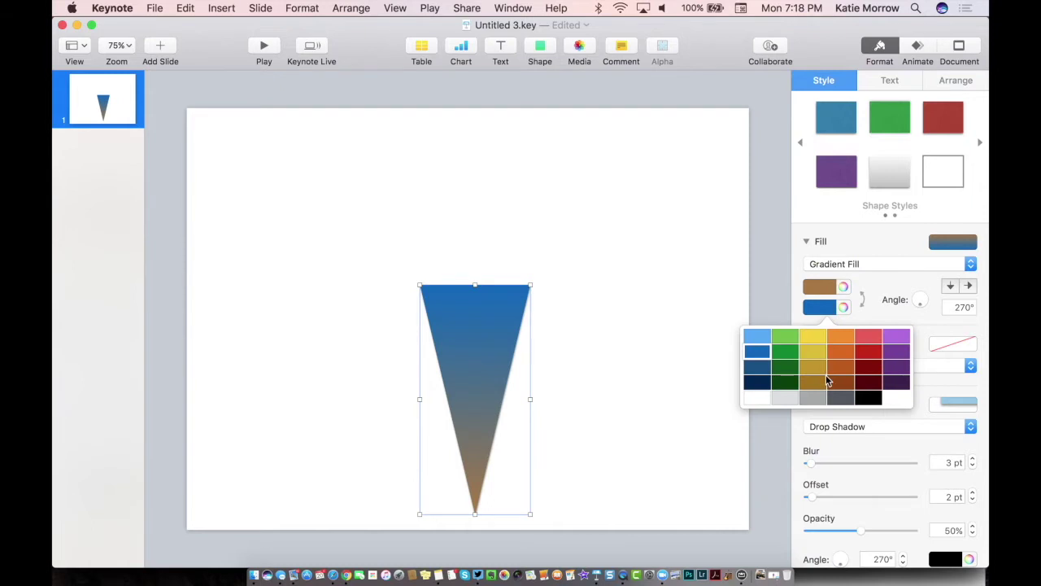
left_click(844, 305)
left_click(843, 306)
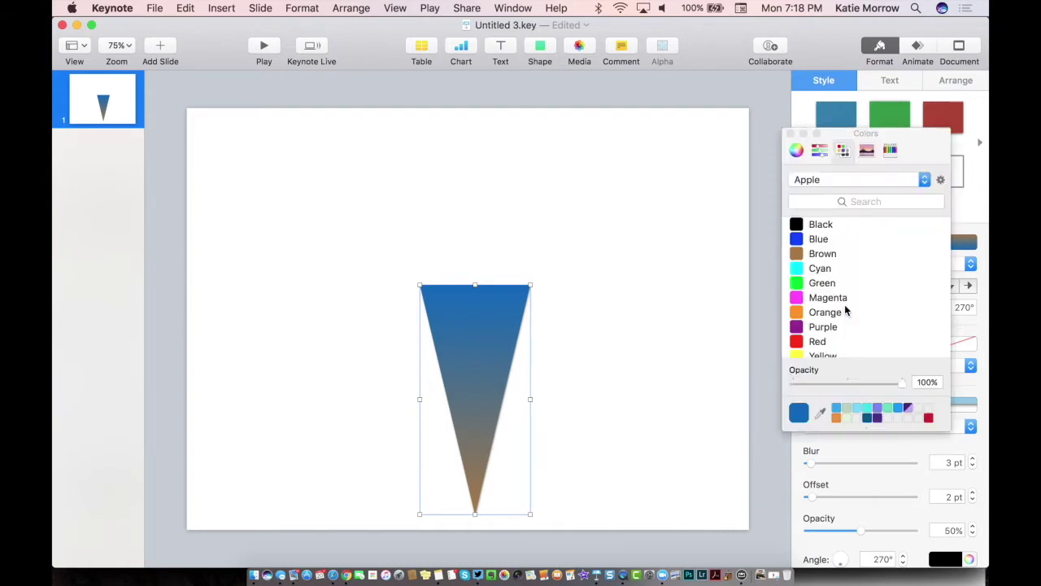
left_click(797, 149)
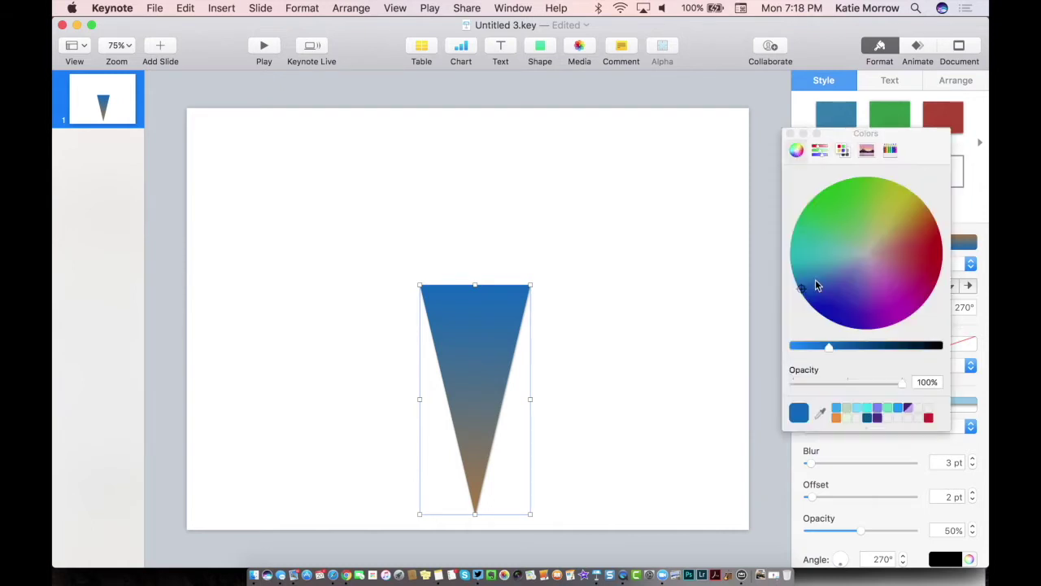
left_click(842, 151)
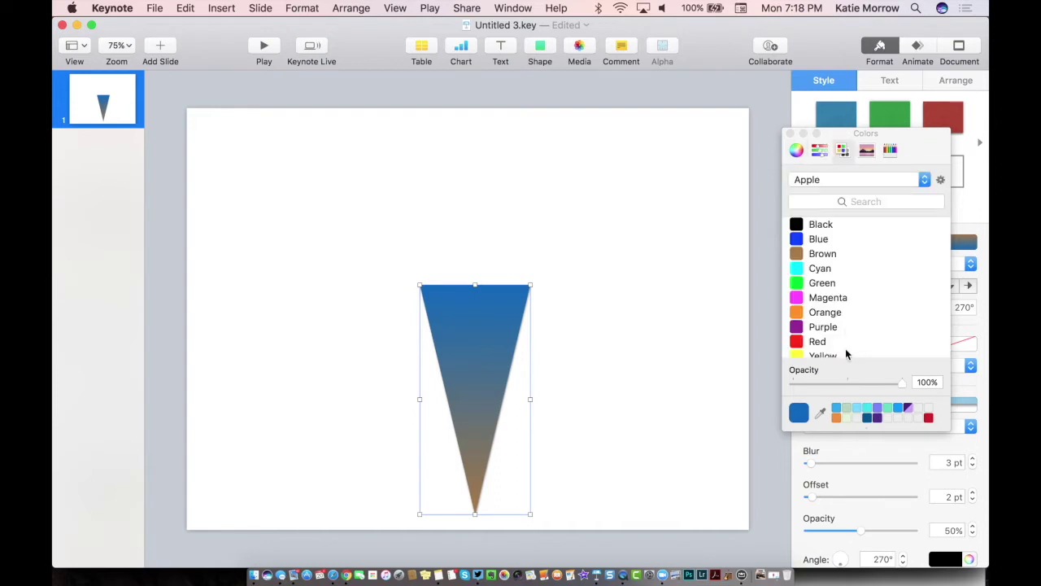
left_click(801, 257)
left_click(797, 152)
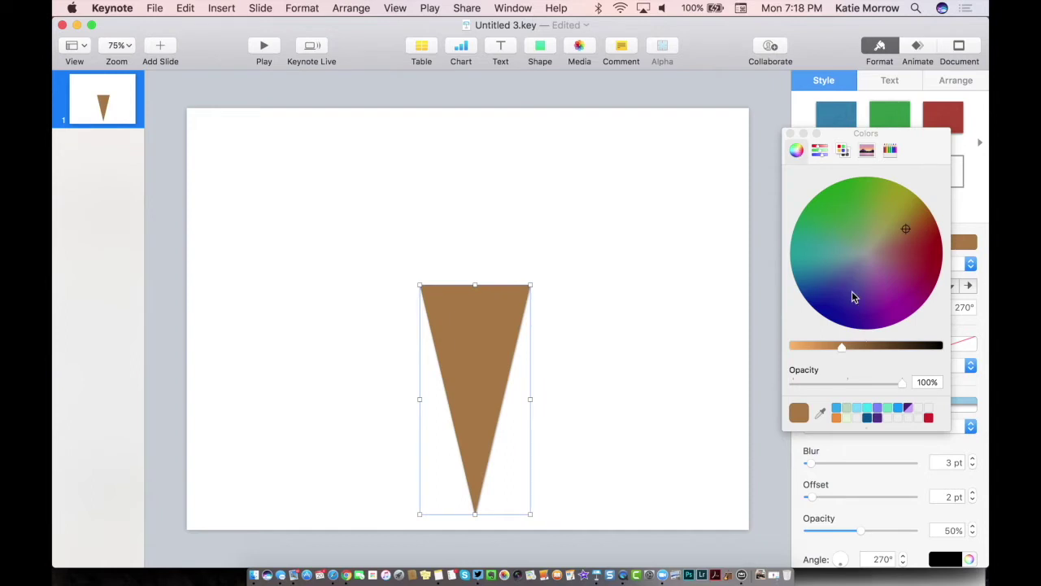
Change the second gradient colour to a sampled dark grey and save it as a custom swatch.
left_click_drag(841, 349, 909, 350)
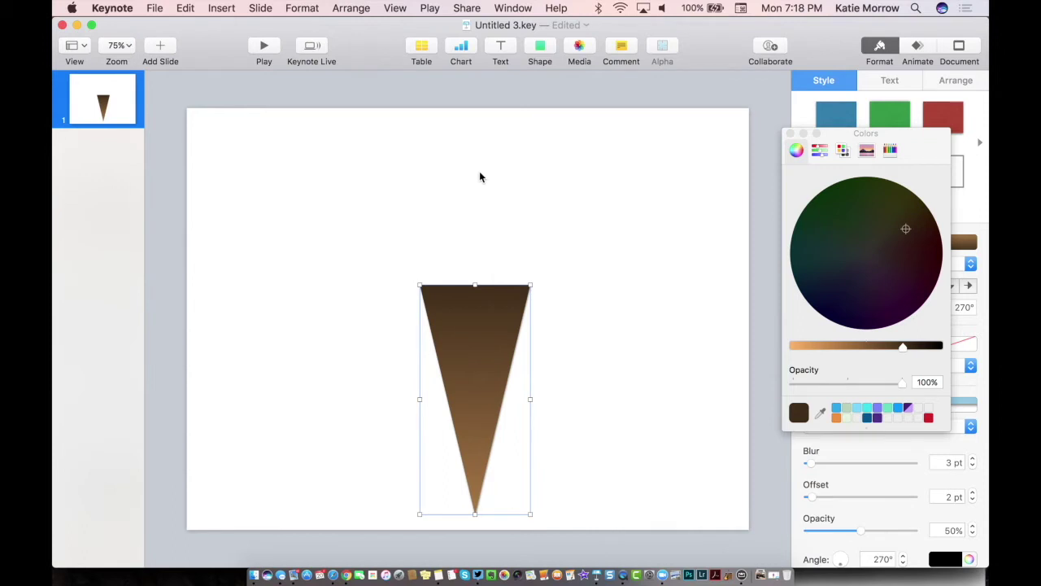
left_click(822, 417)
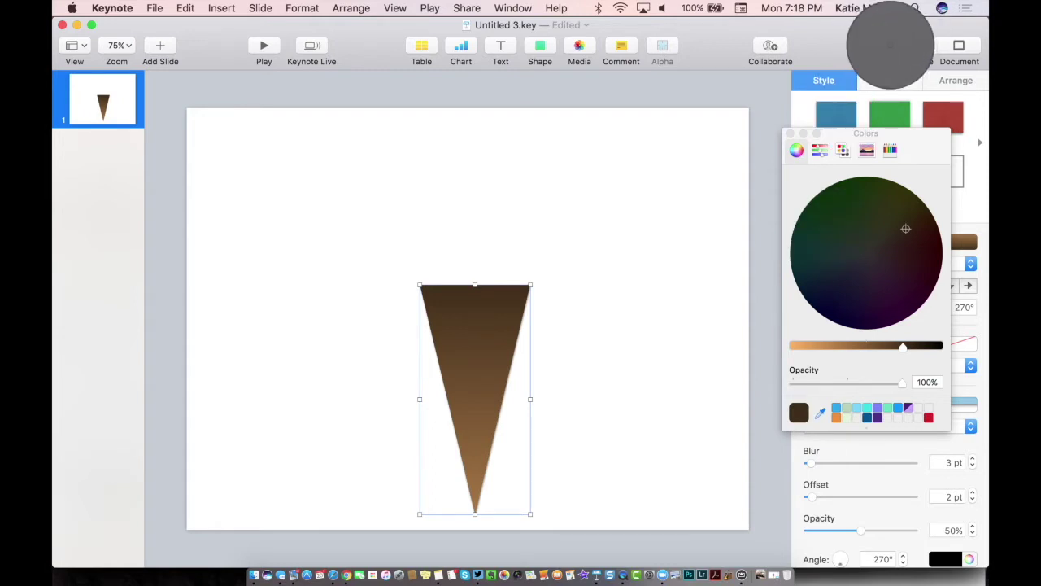
left_click(890, 49)
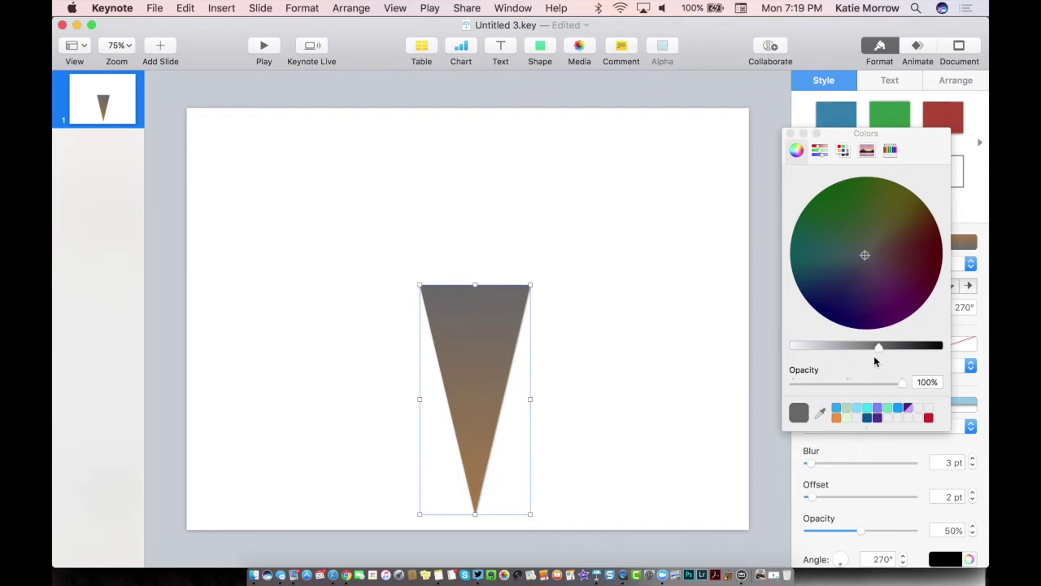
left_click_drag(800, 415, 890, 420)
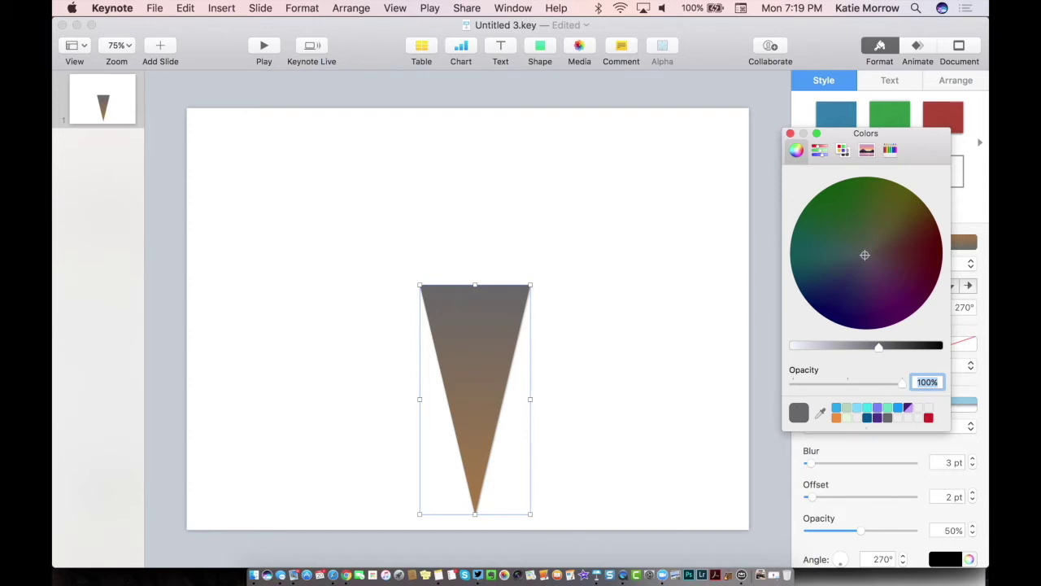
left_click(790, 133)
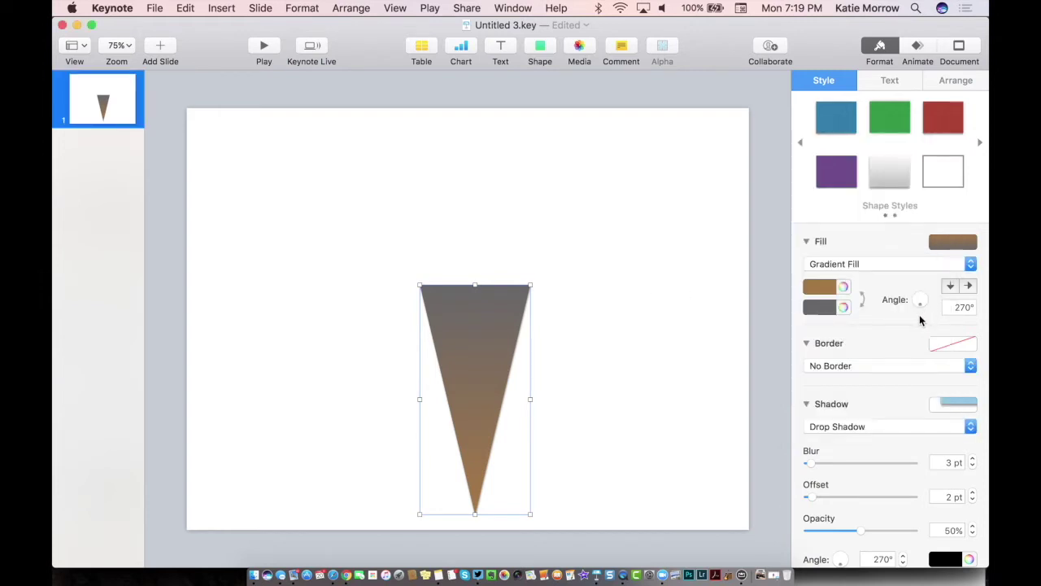
Adjust the cone's gradient direction and replace its drop shadow with a Curved Shadow.
left_click_drag(917, 307, 929, 306)
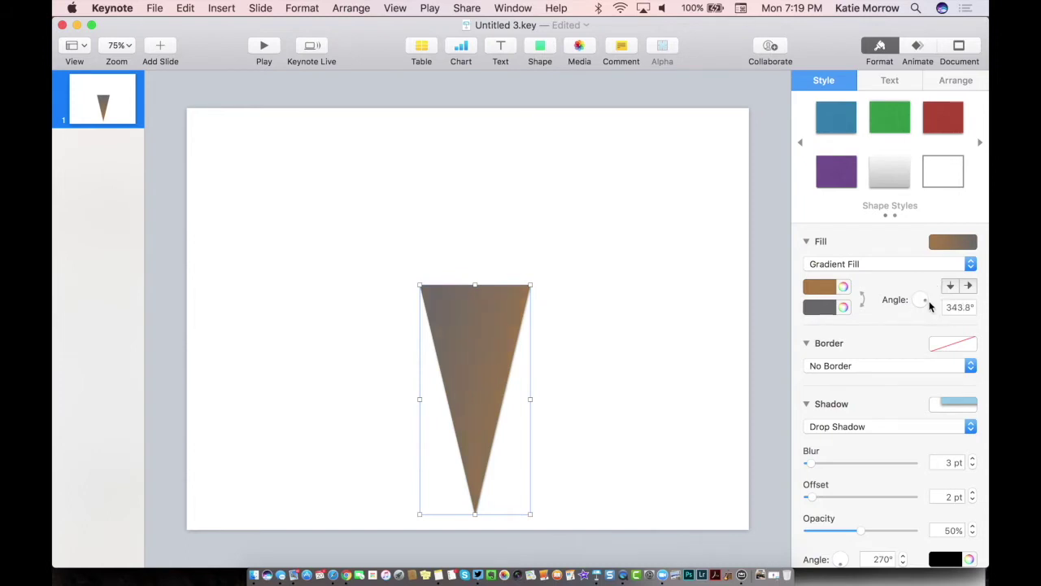
left_click(838, 427)
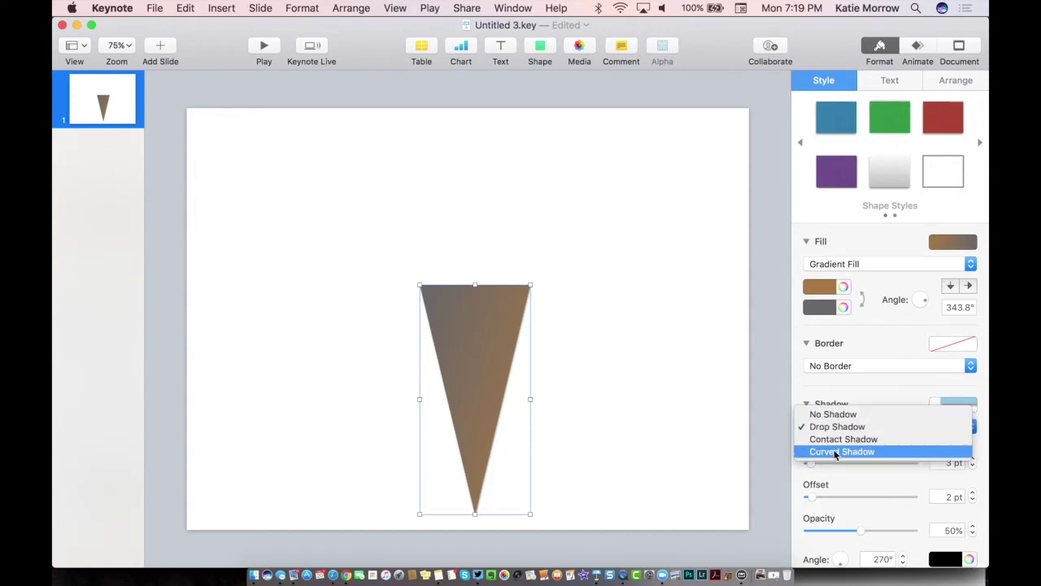
left_click(833, 450)
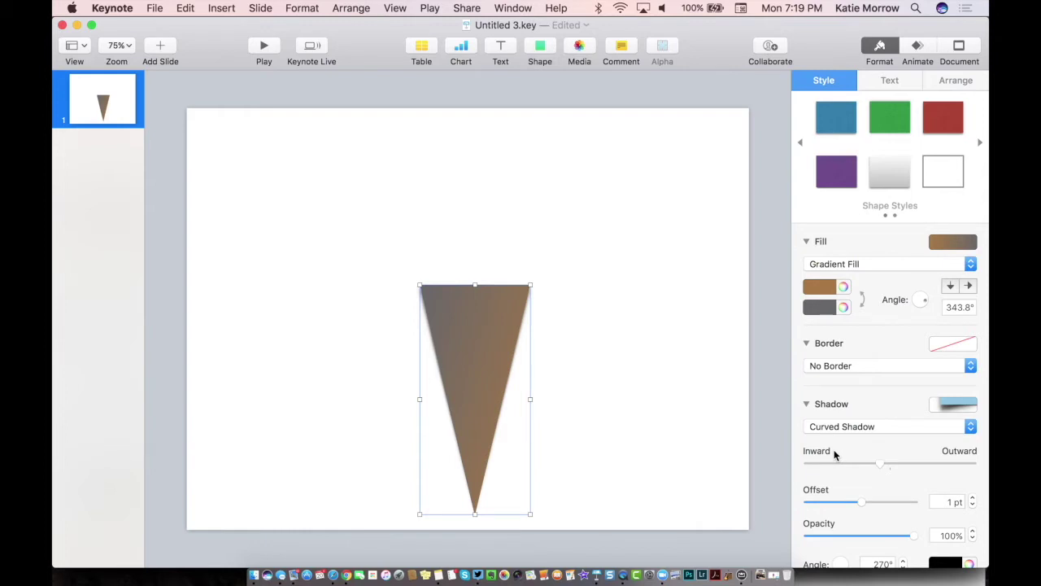
left_click(706, 389)
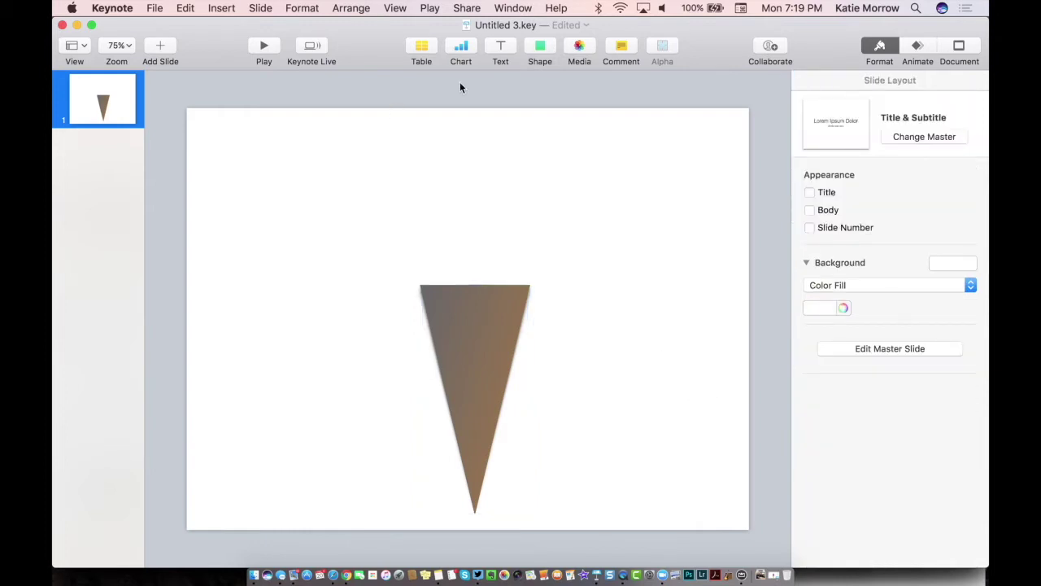
left_click(538, 46)
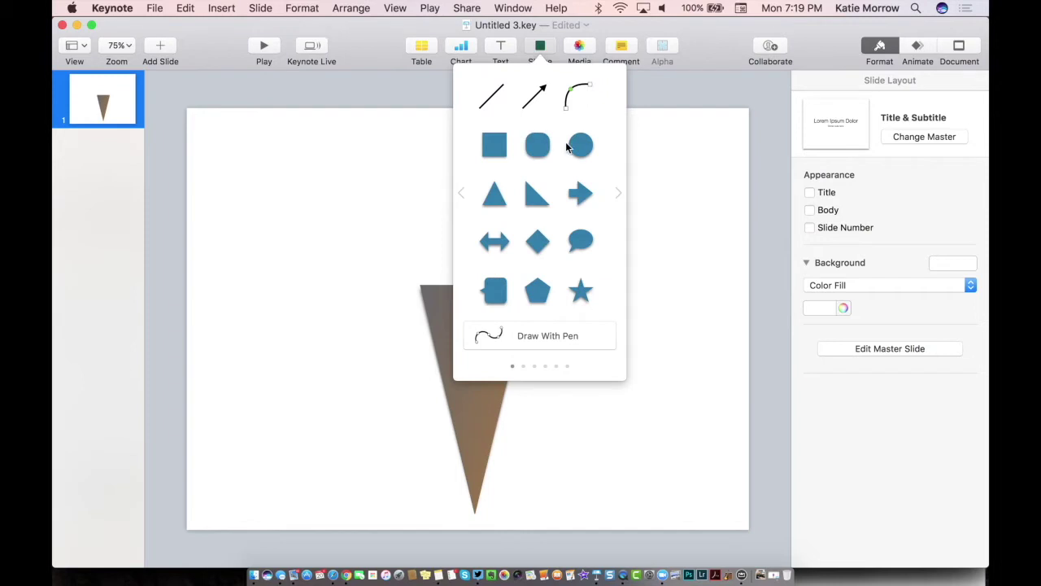
Insert a circle, place it just above the cone, and switch it to Color Fill.
left_click(579, 151)
left_click_drag(471, 318, 537, 303)
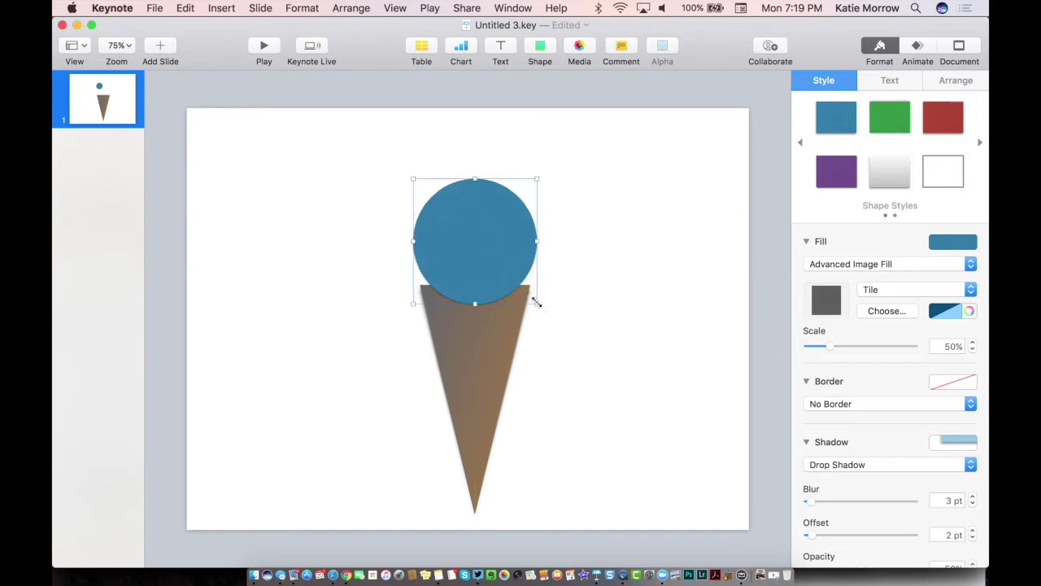
left_click_drag(514, 262, 518, 236)
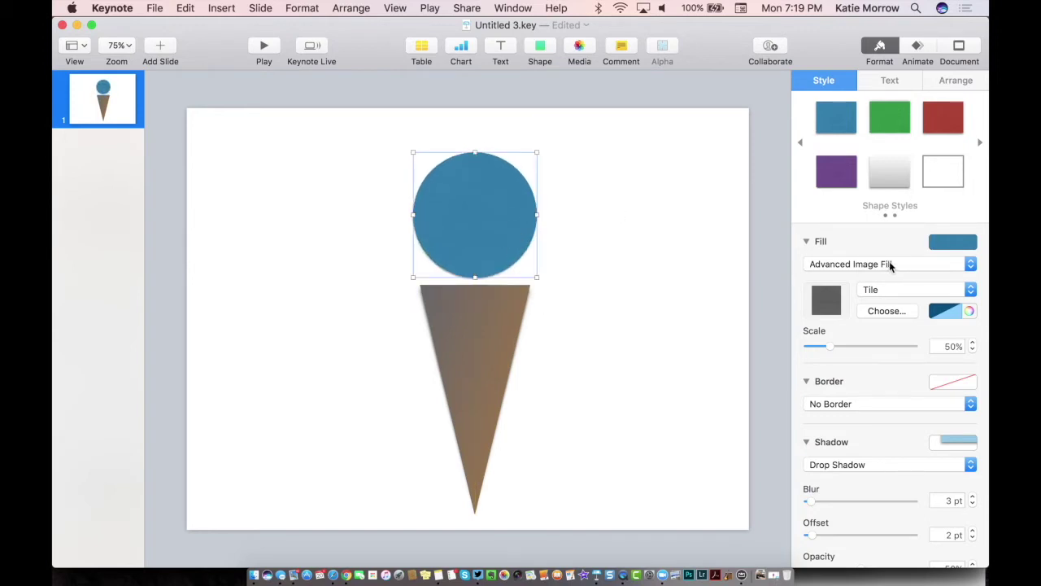
left_click(853, 264)
left_click(842, 215)
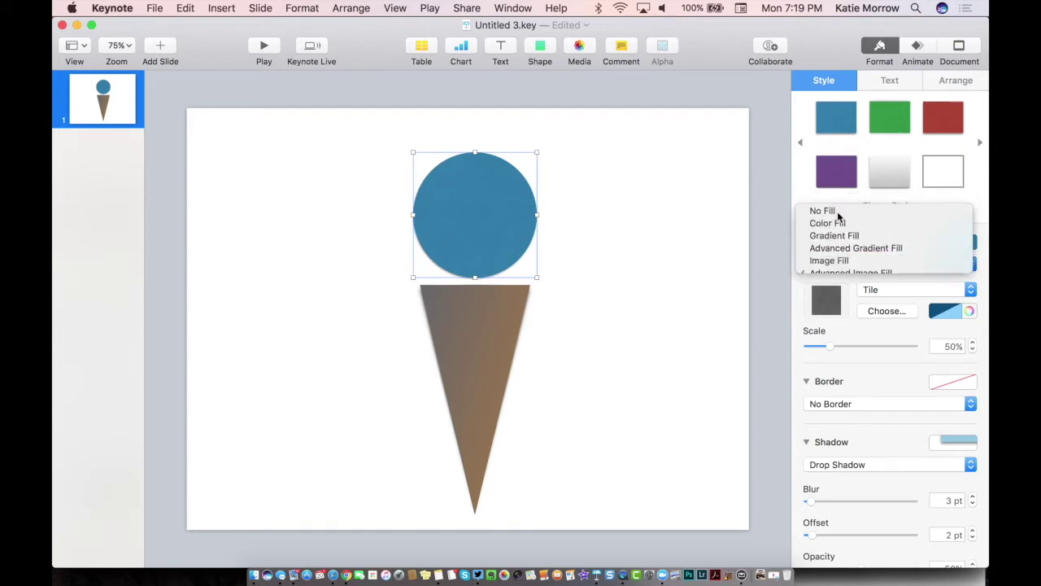
left_click(829, 286)
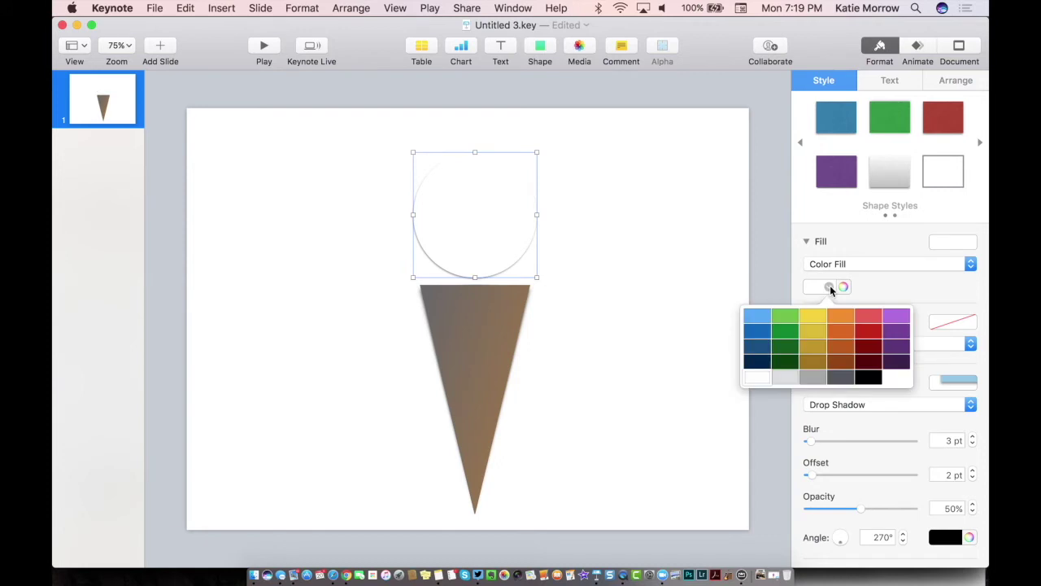
Make the circle purple, keeping its drop shadow after undoing a trial Curved Shadow.
left_click(898, 316)
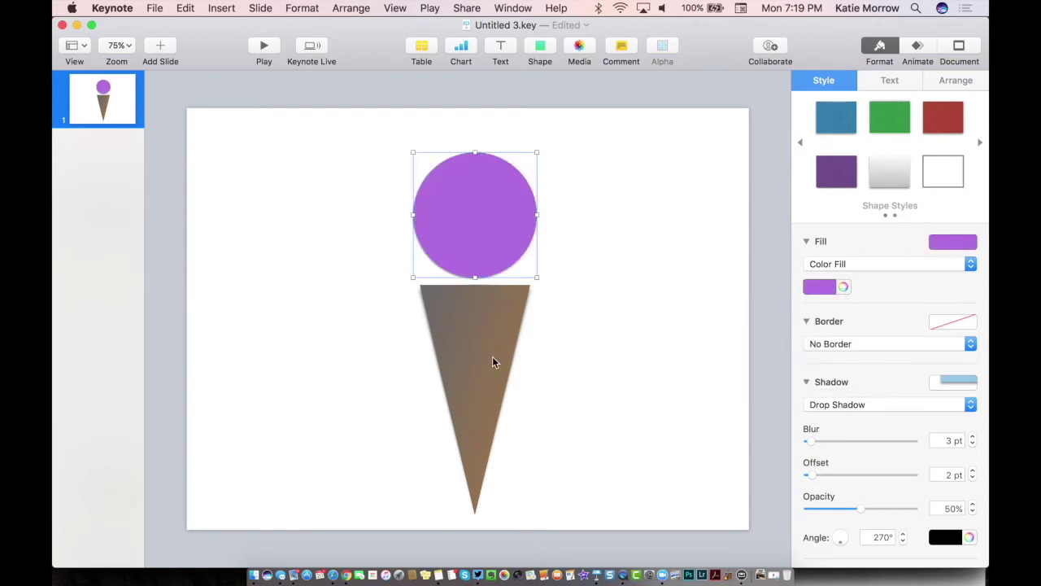
left_click(827, 406)
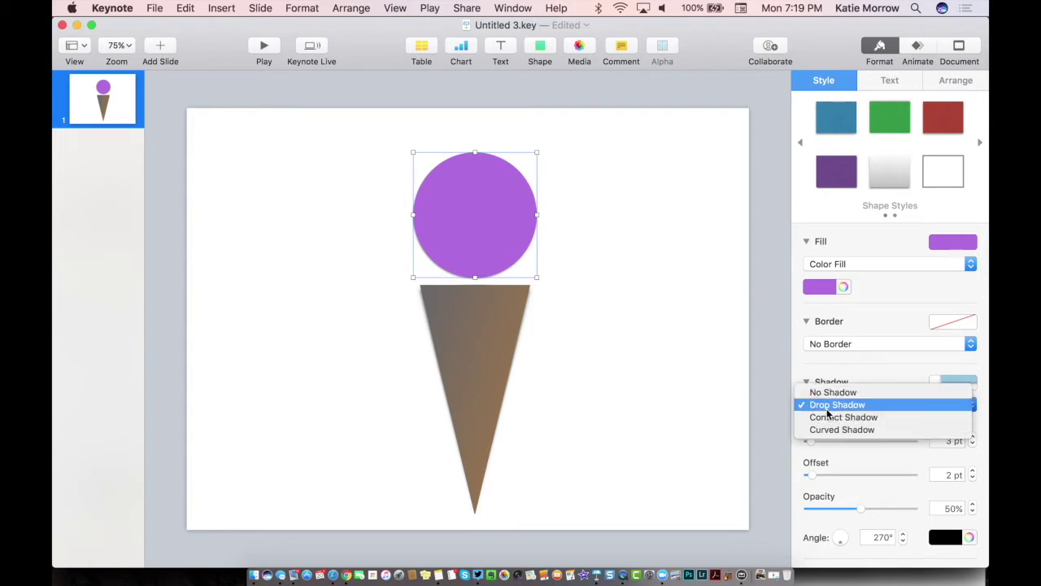
left_click(828, 429)
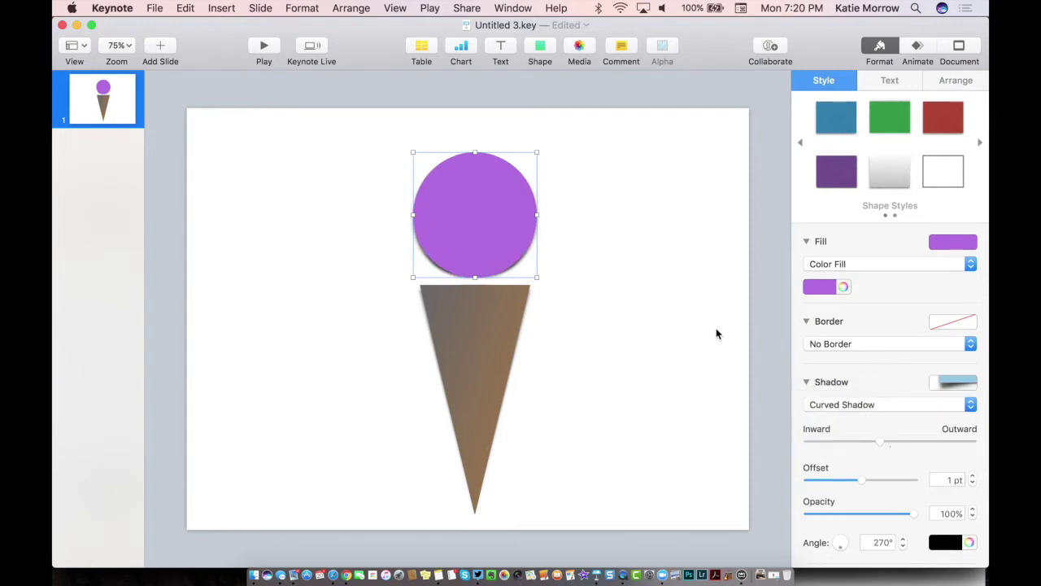
key("super+z")
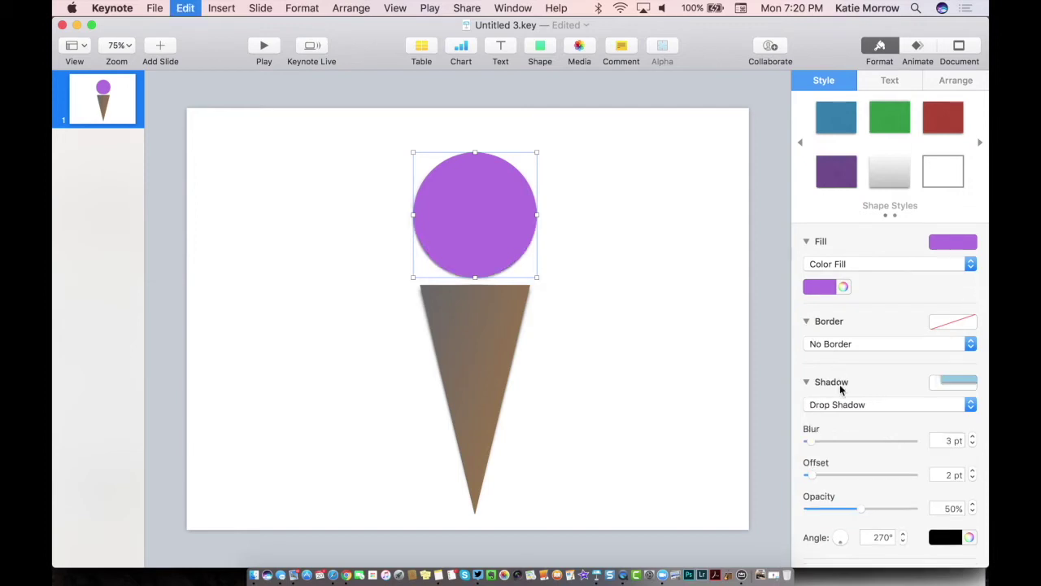
Narrow and shorten the cone, then lower the purple scoop onto its top.
mouse_move(460, 372)
left_mouse_down()
mouse_move(465, 395)
mouse_move(462, 380)
left_mouse_up()
left_click_drag(419, 295, 451, 346)
left_click_drag(486, 241, 486, 280)
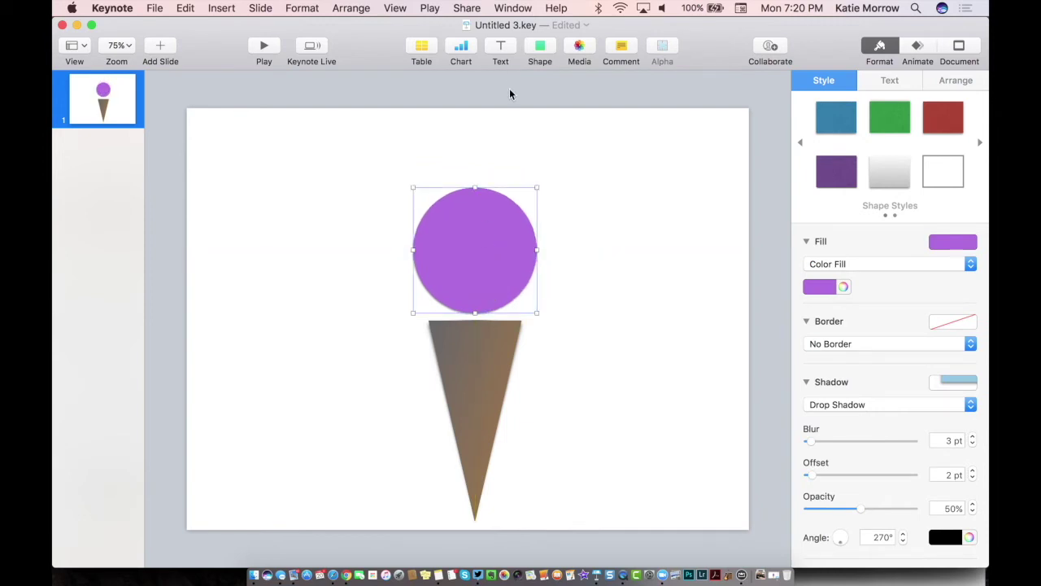
With Draw With Pen, trace a closed outline around the scoop's base with curved scallops along the bottom.
left_click(541, 50)
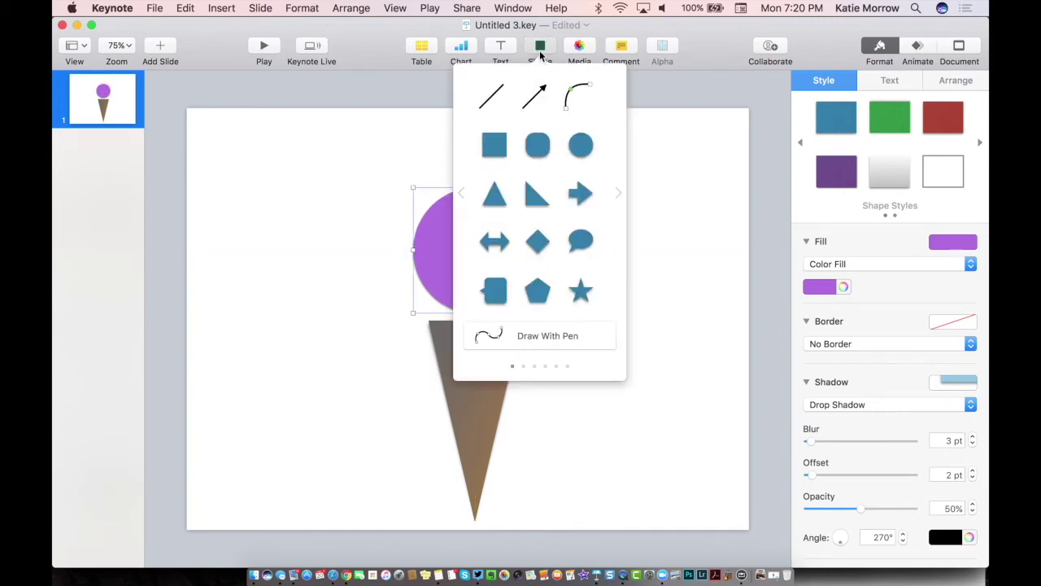
left_click(523, 337)
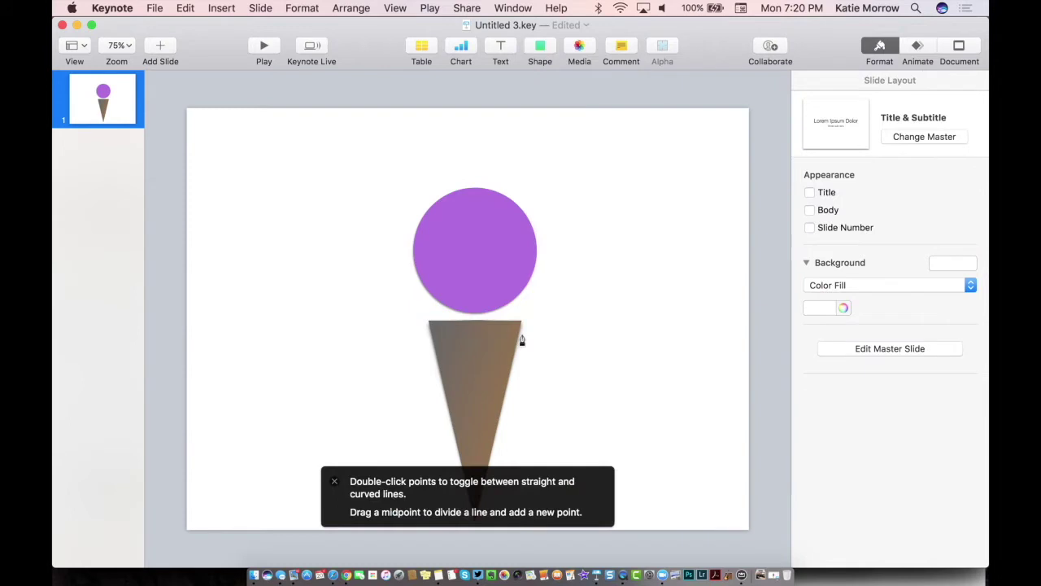
left_click(422, 281)
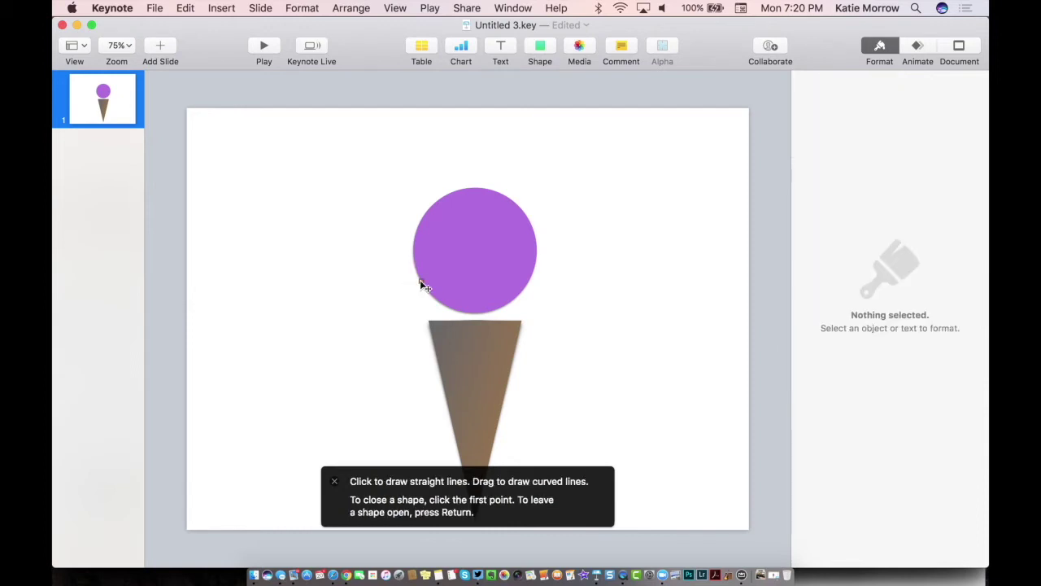
left_click(410, 321)
left_click(432, 320)
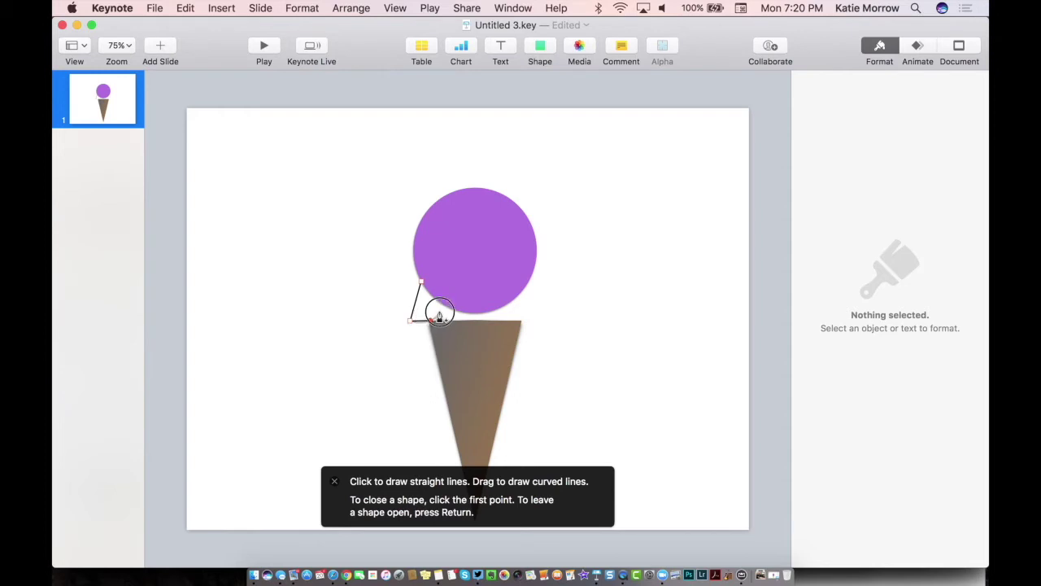
left_click_drag(439, 316, 441, 315)
left_click_drag(446, 320, 534, 287)
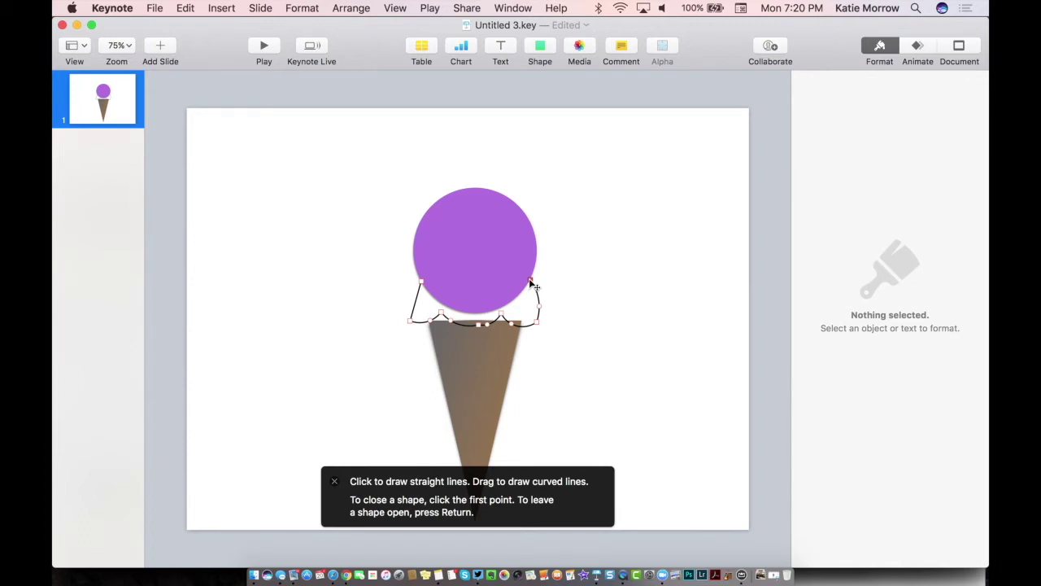
left_click(422, 284)
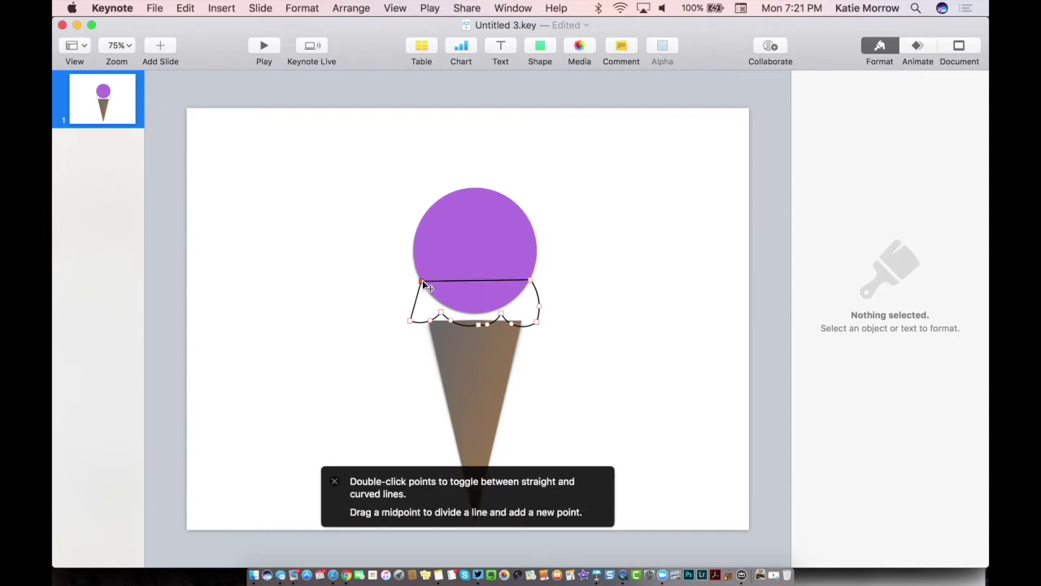
key("Return")
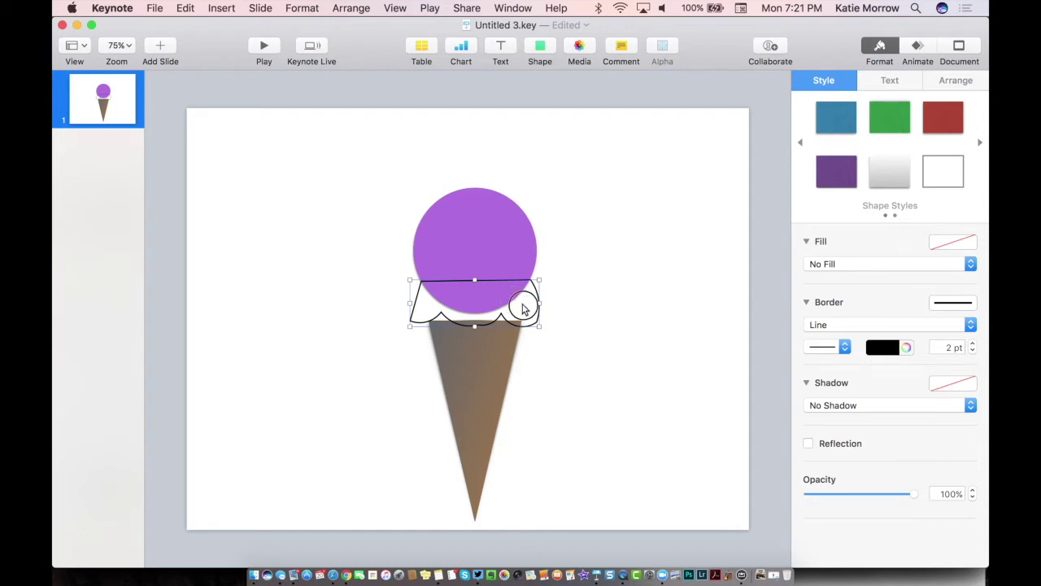
Remove the scalloped shape's border, fill it with the scoop's purple, and add the circle to the selection.
left_click(527, 310)
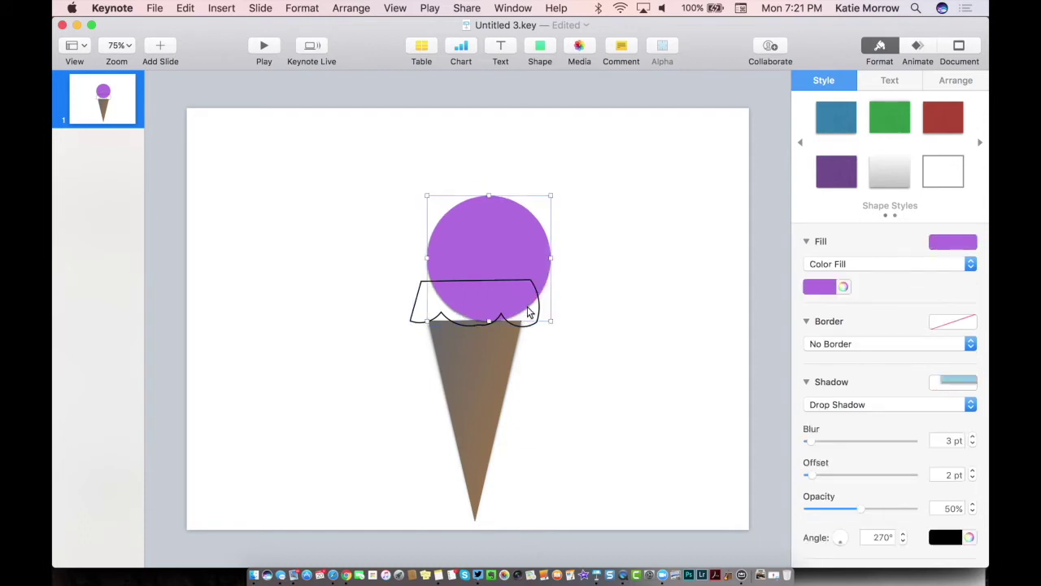
key("super+z")
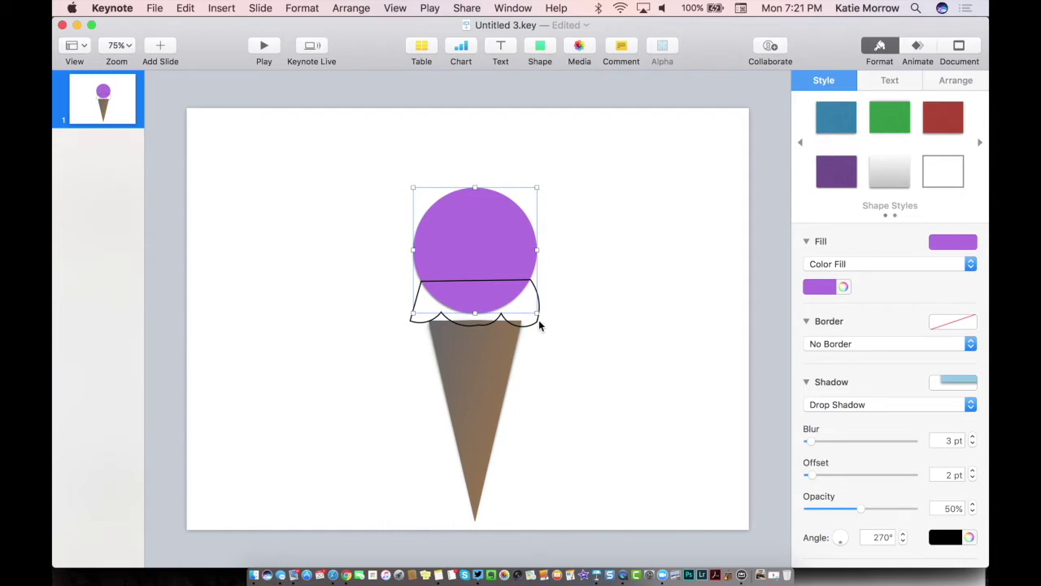
left_click(537, 326)
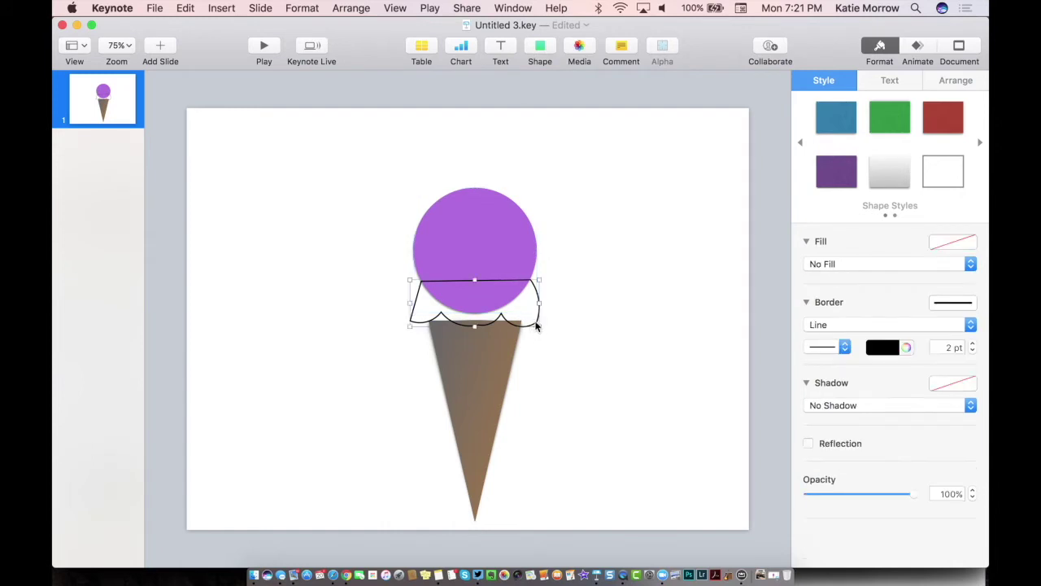
left_click(841, 328)
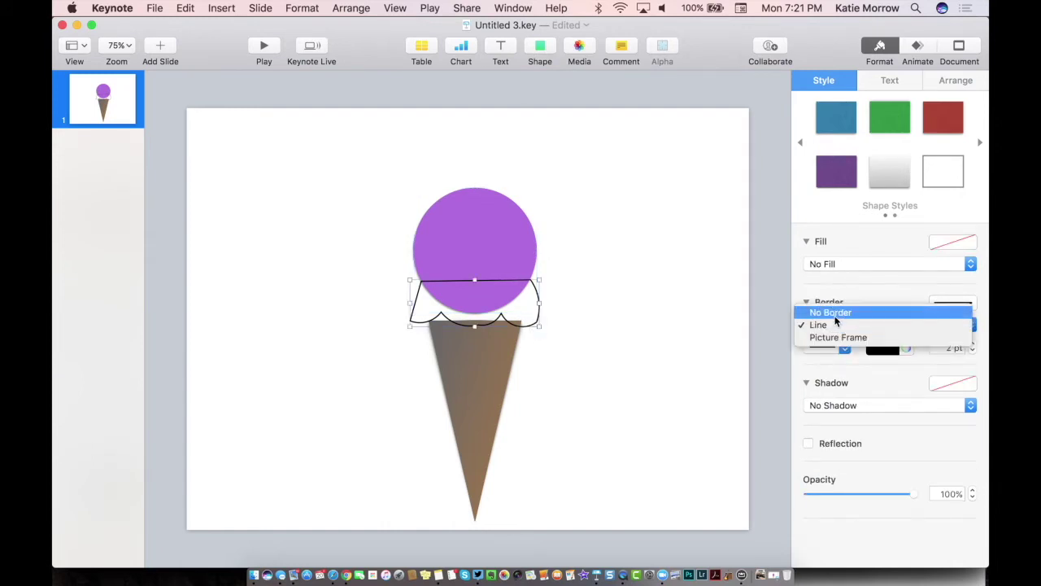
left_click(835, 313)
left_click(837, 264)
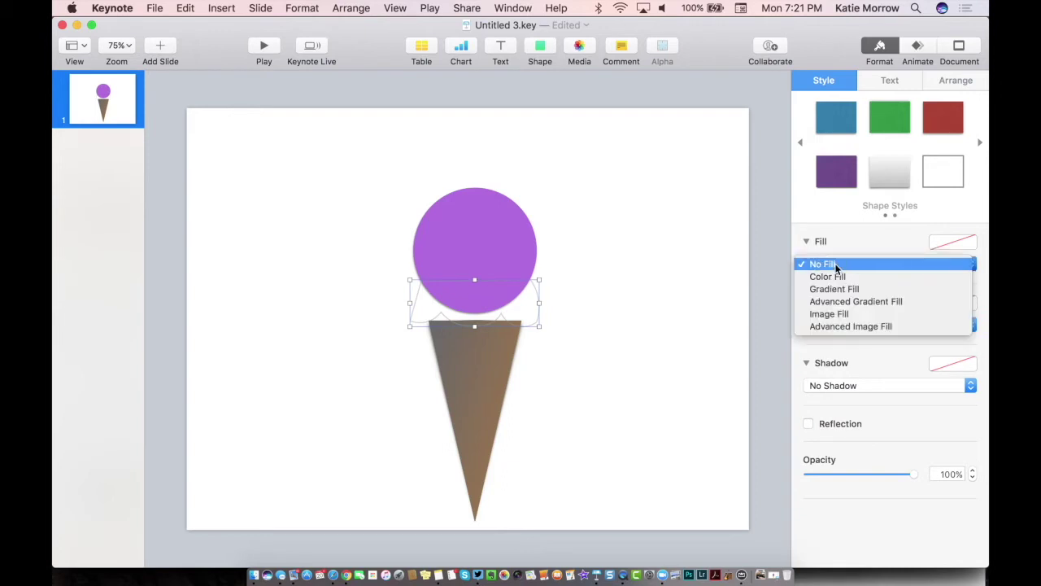
left_click(830, 276)
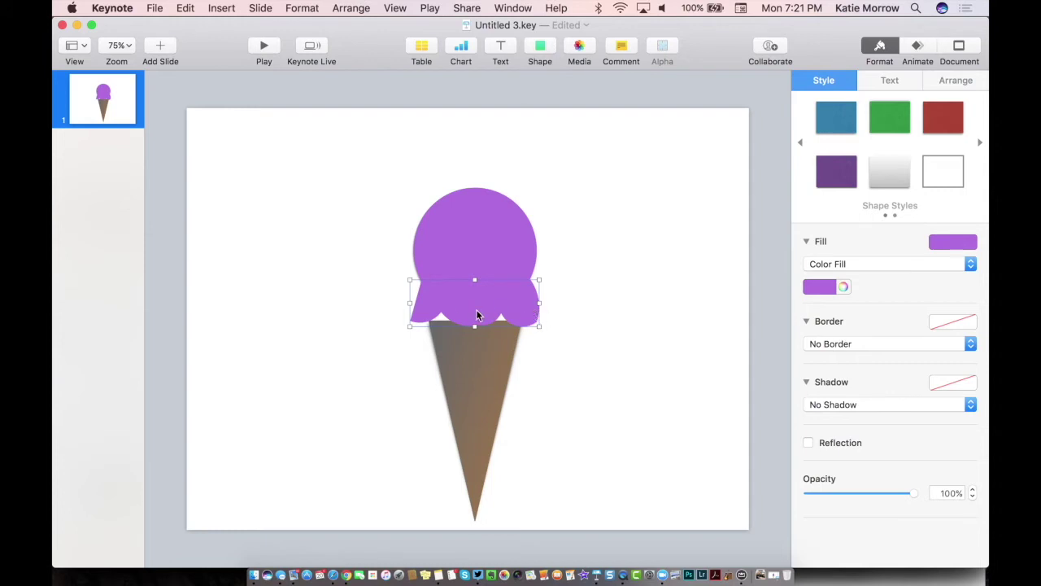
left_click(475, 247, "shift")
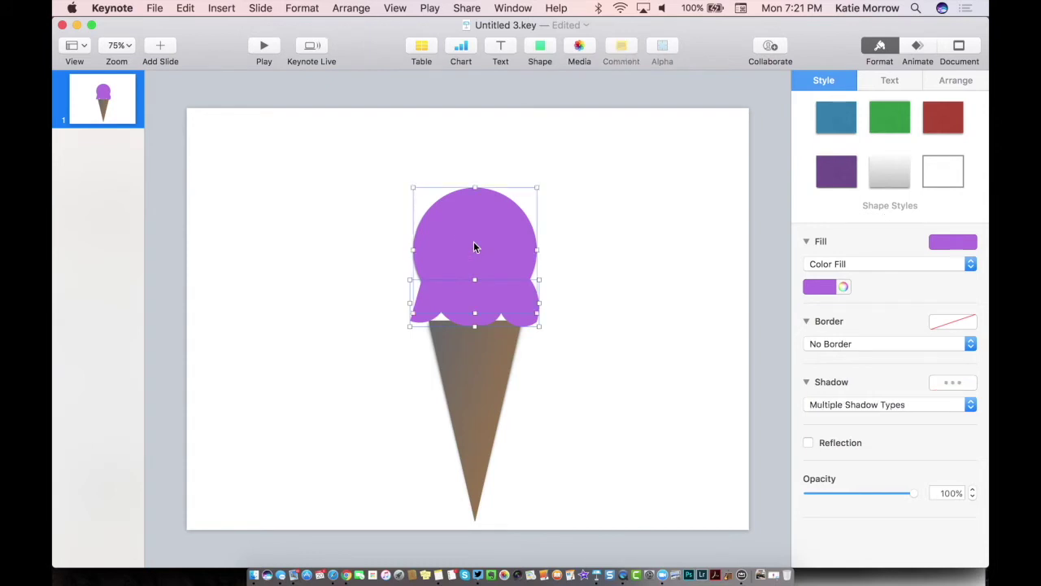
Unite the purple circle and scalloped shape into one scoop and reposition it.
left_click(302, 8)
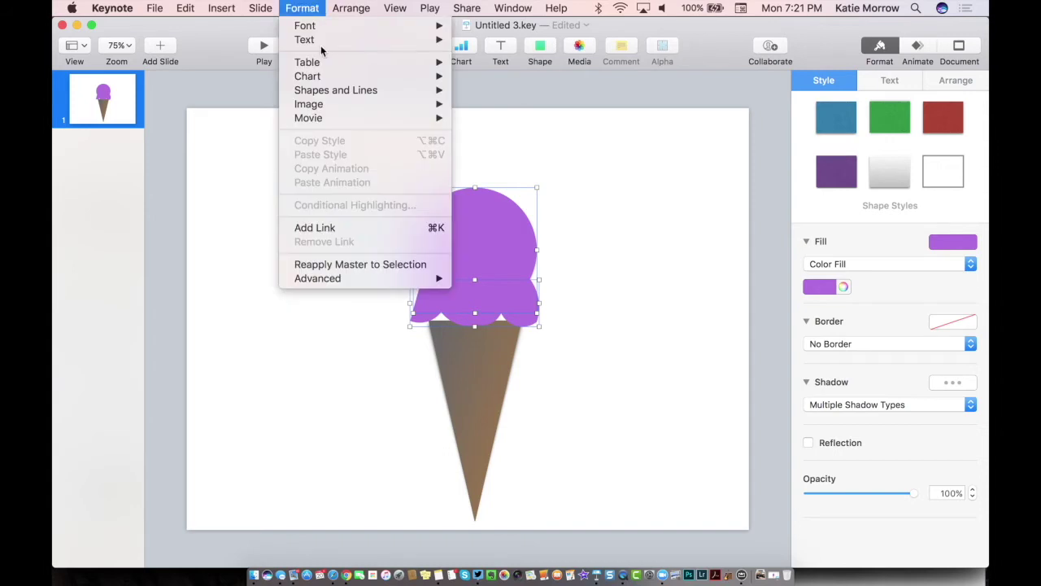
mouse_move(337, 89)
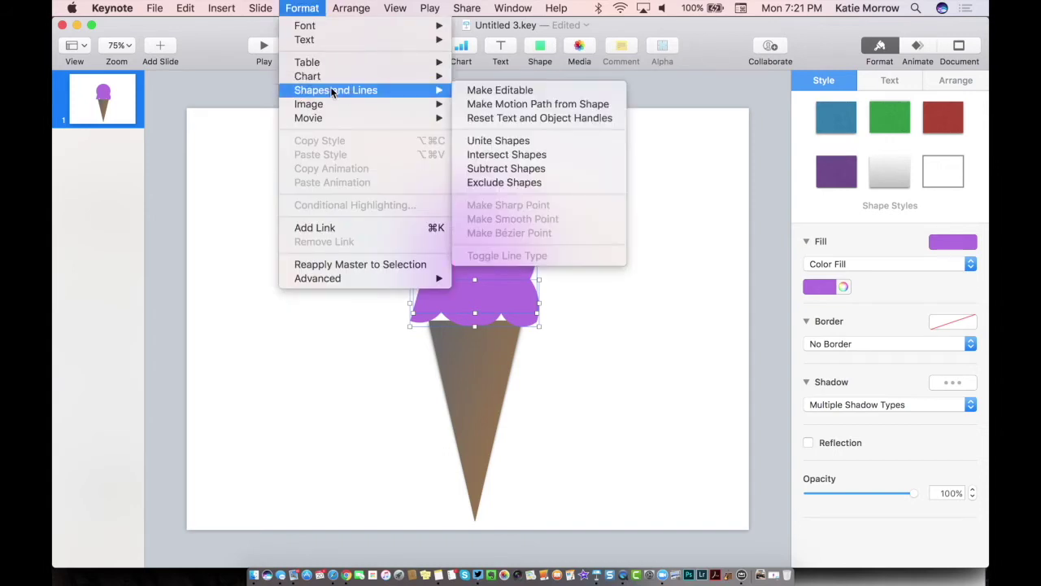
left_click(496, 141)
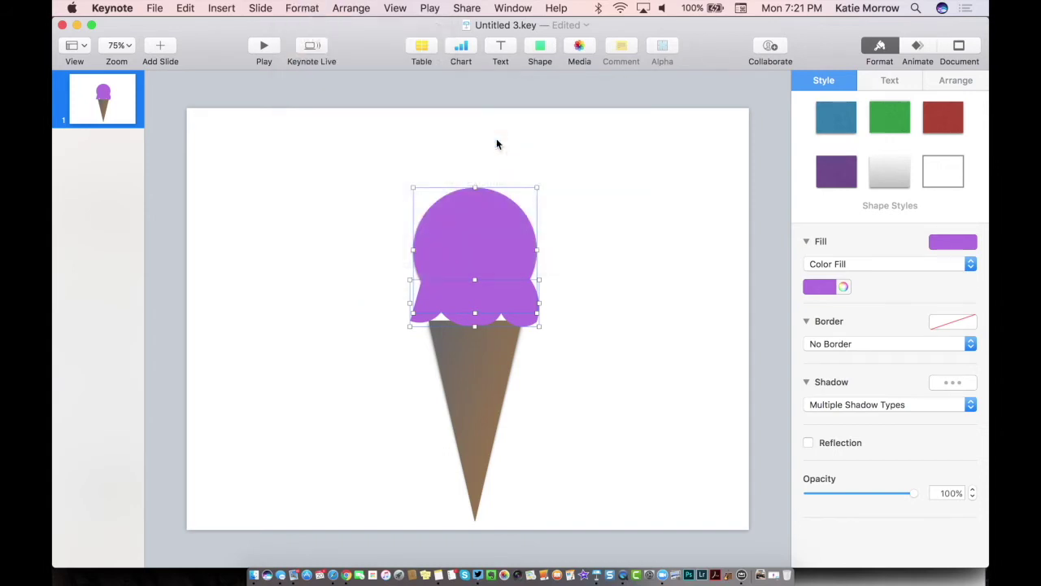
left_click_drag(502, 239, 499, 261)
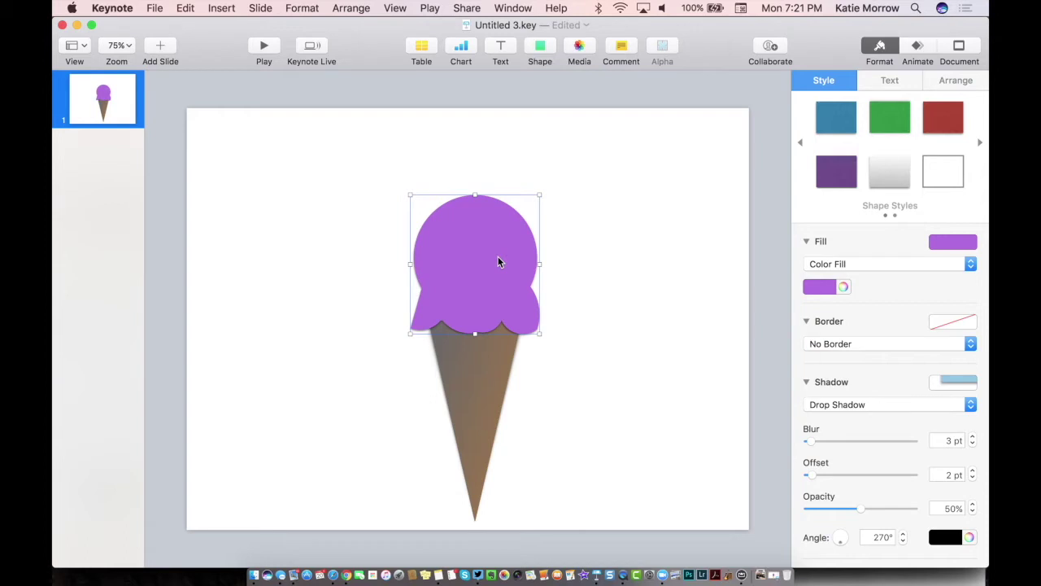
Make the united scoop editable, adjust its bottom scallop points, and nudge it down onto the cone.
left_click(302, 9)
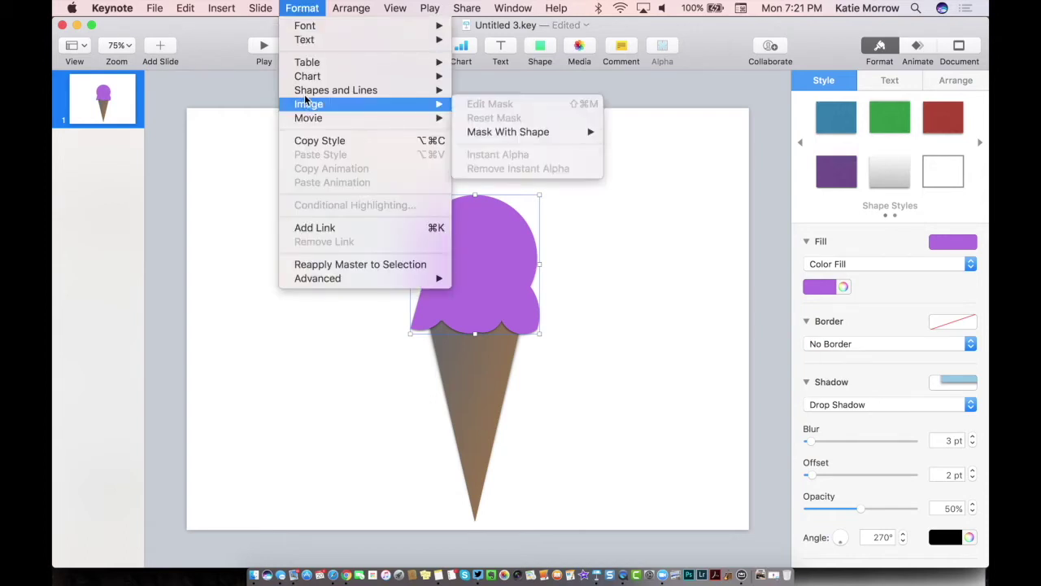
mouse_move(304, 92)
left_click(488, 91)
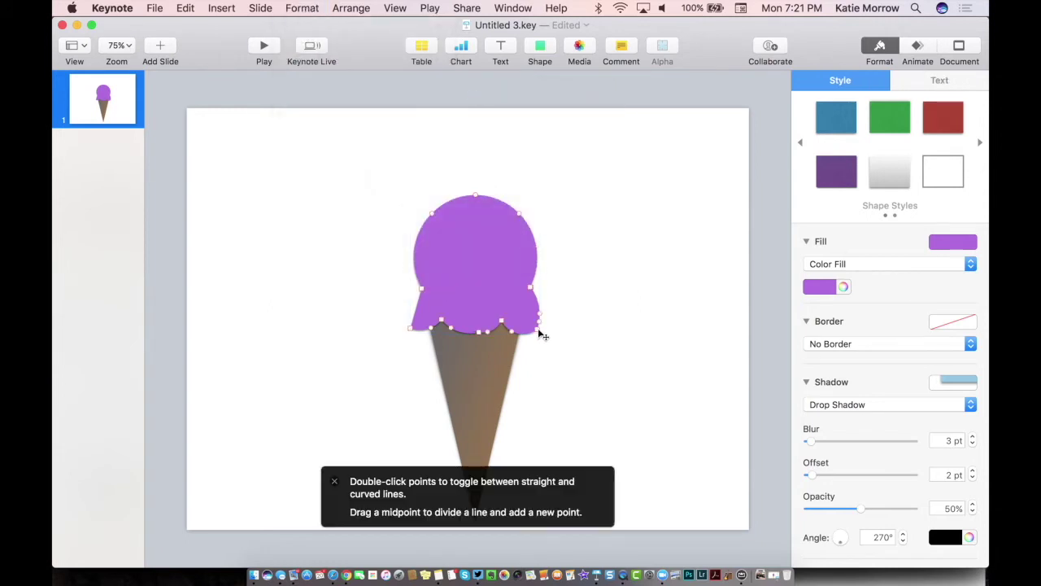
left_click_drag(538, 329, 536, 314)
left_click(469, 329)
left_click(484, 335)
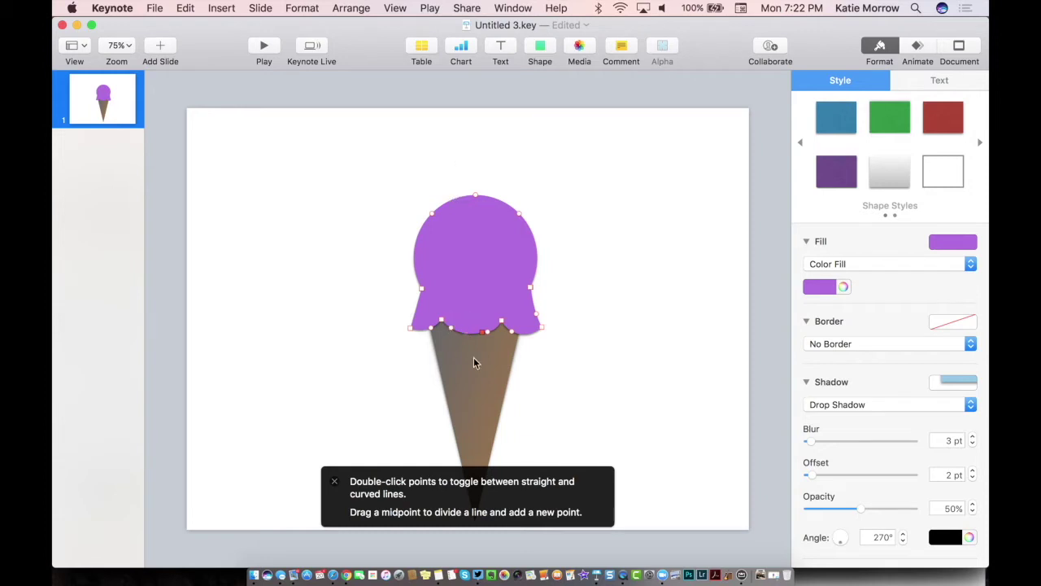
key("Return")
left_click_drag(488, 242, 487, 248)
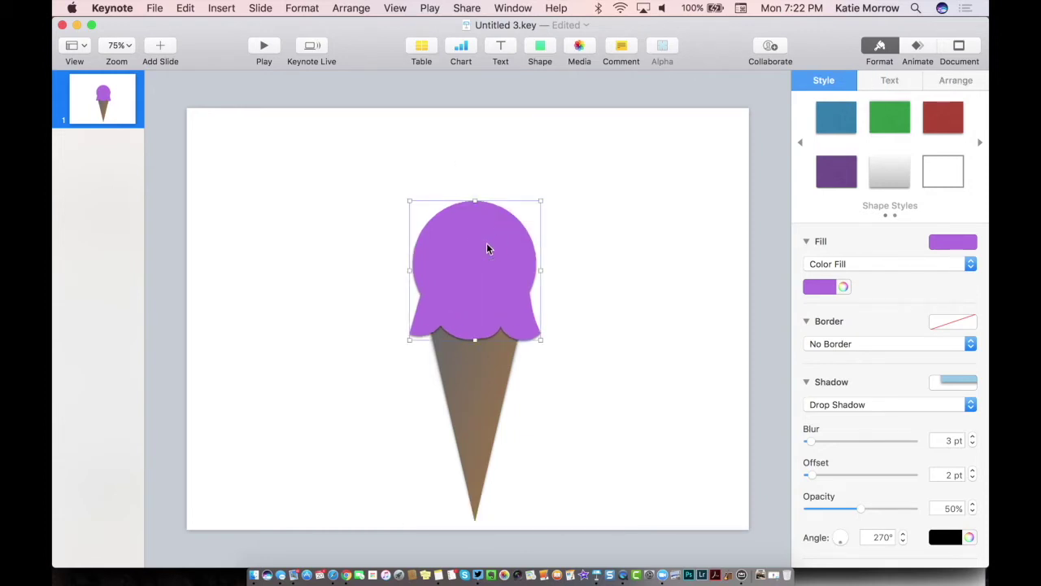
Duplicate the purple scoop and give the copy a solid tan colour fill.
left_click_drag(487, 248, 491, 242)
left_click(867, 264)
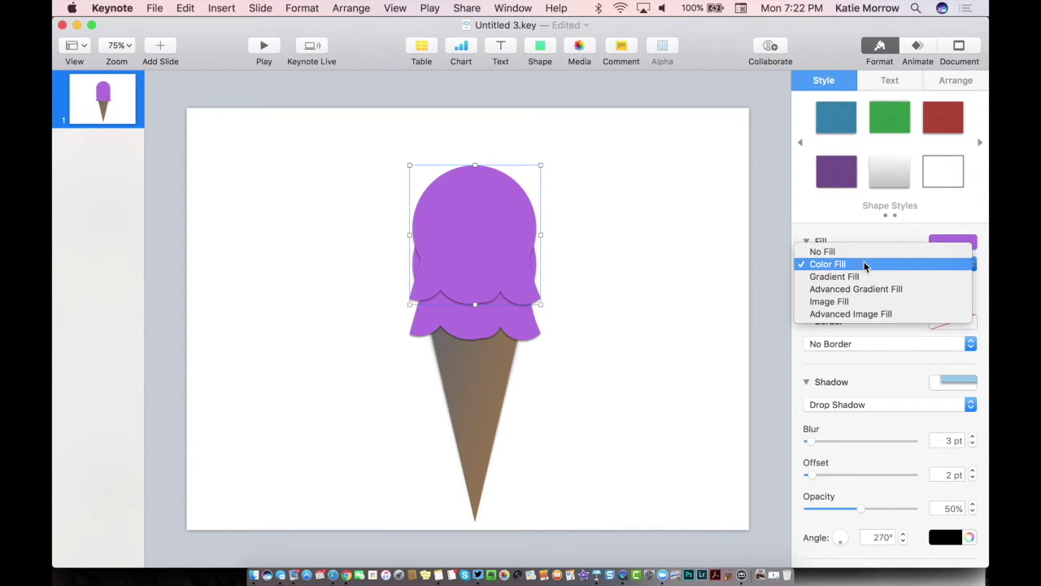
left_click(849, 255)
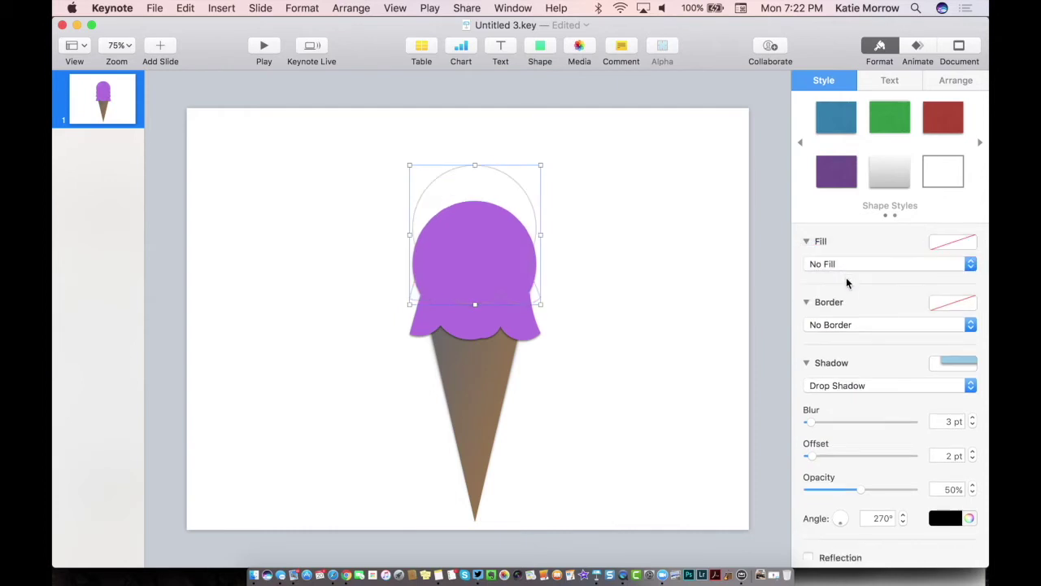
left_click(843, 265)
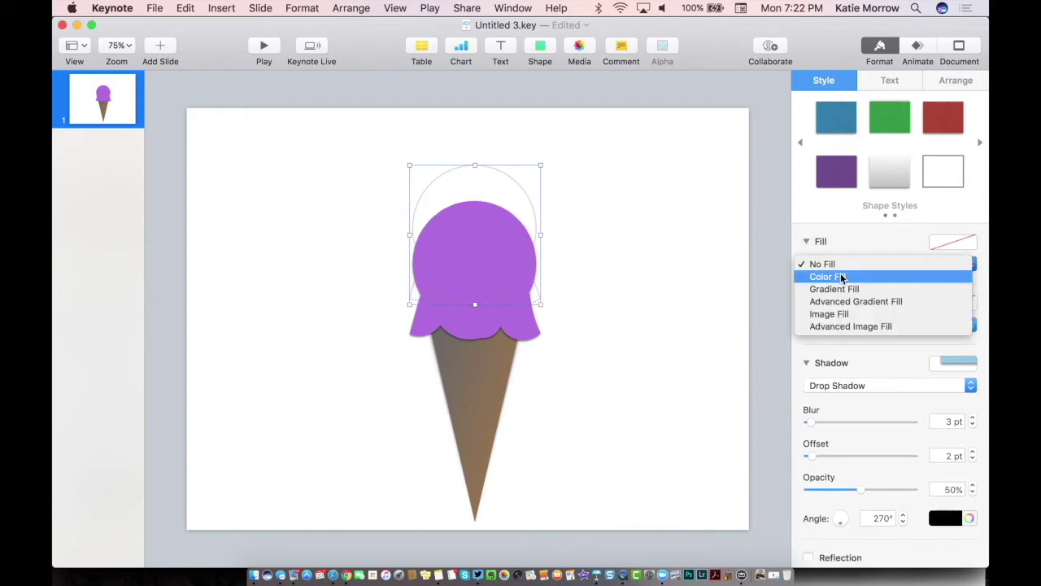
left_click(843, 277)
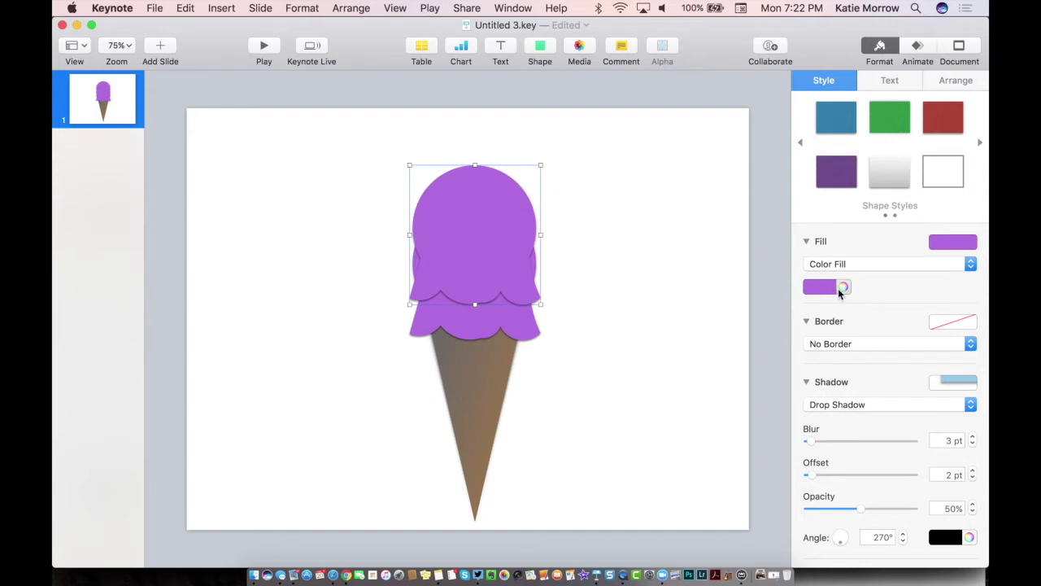
left_click(843, 287)
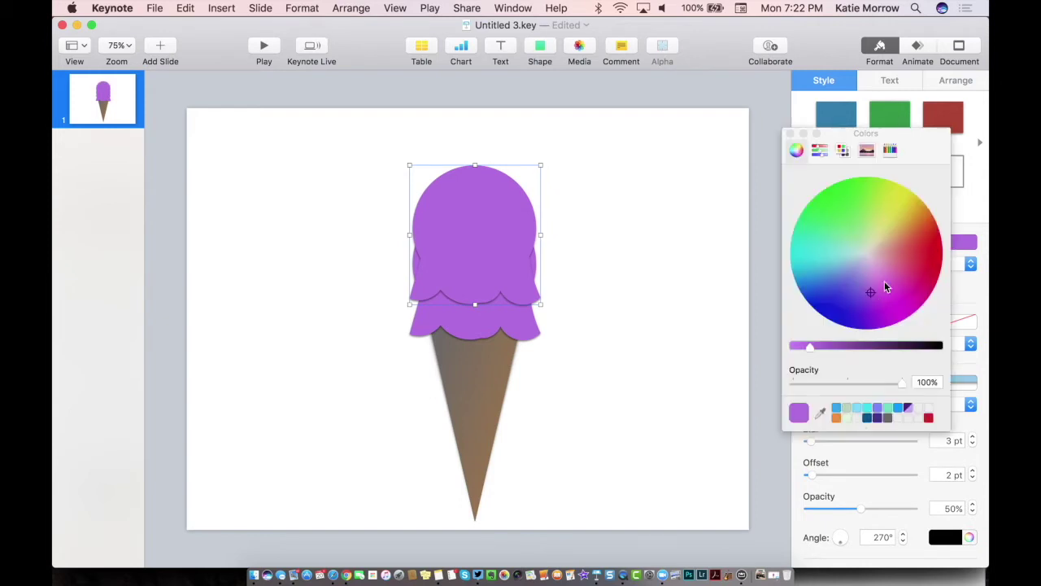
left_click(891, 240)
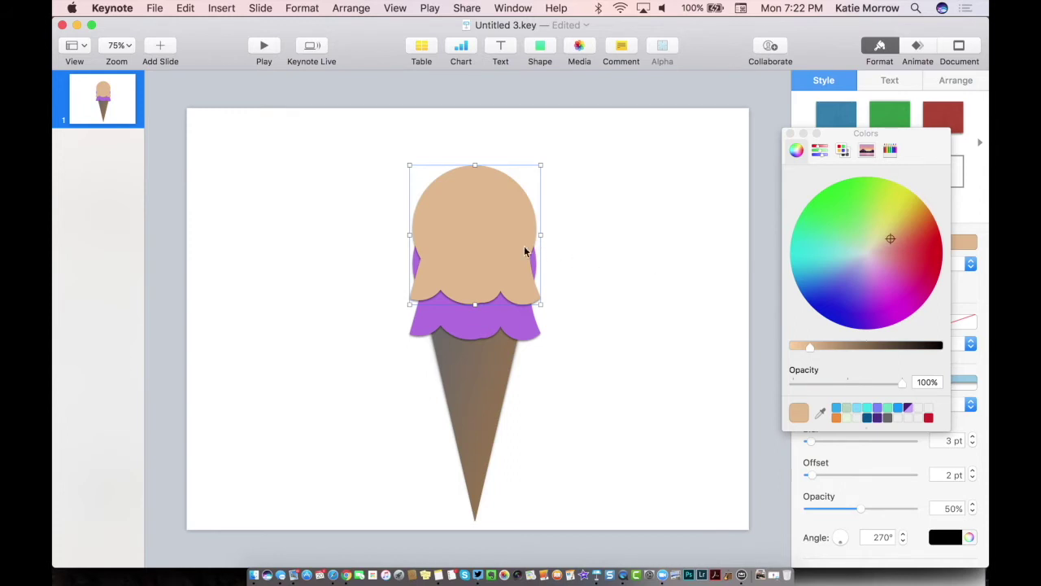
Send the tan scoop backward and position it below the purple scoop above the cone.
left_click(351, 8)
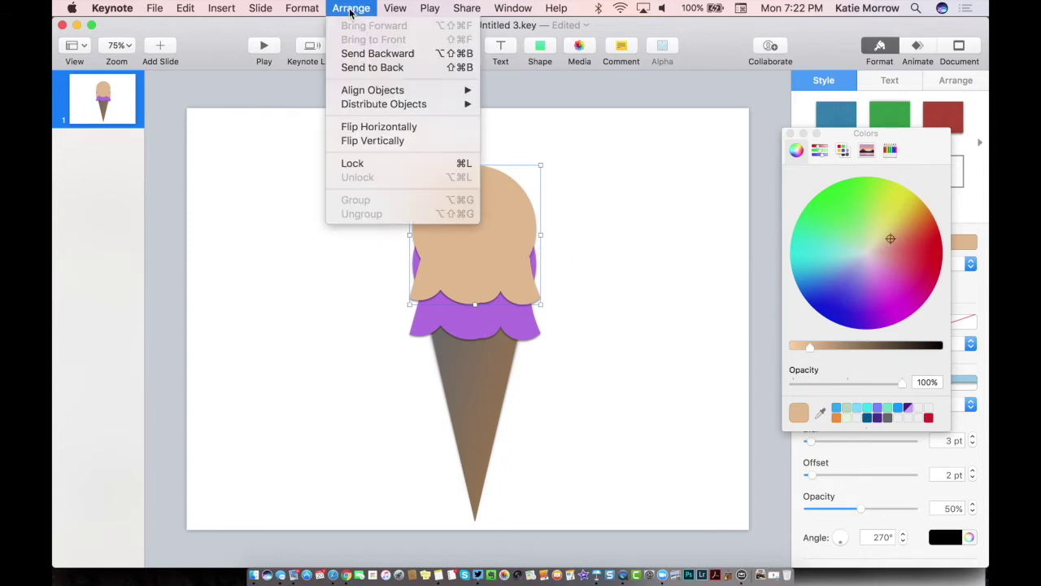
left_click(355, 53)
left_click_drag(471, 260, 475, 205)
left_click_drag(478, 305, 479, 328)
left_click(478, 255)
left_click_drag(477, 255, 478, 278)
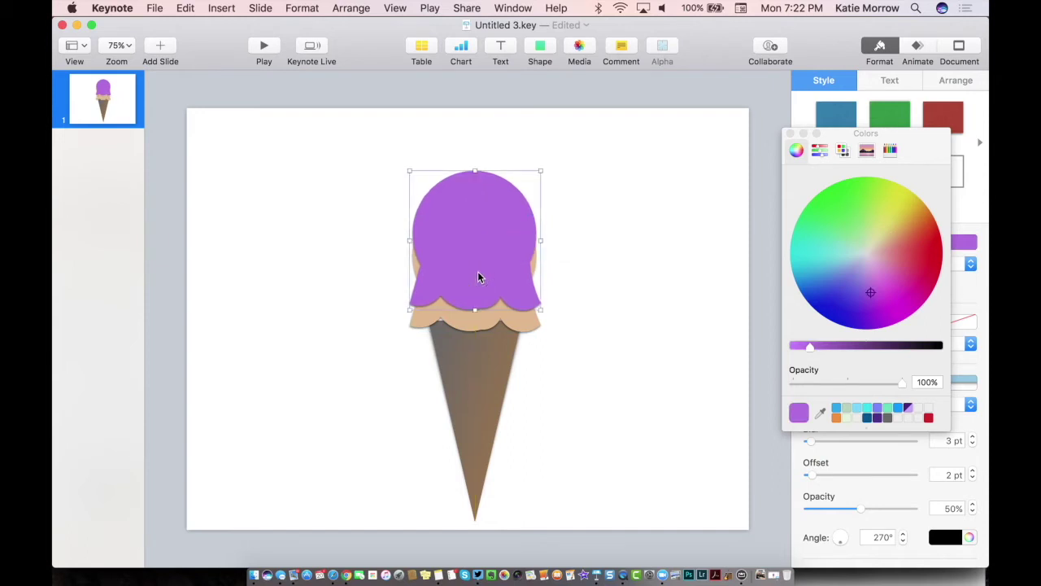
left_click(585, 182)
left_click(539, 48)
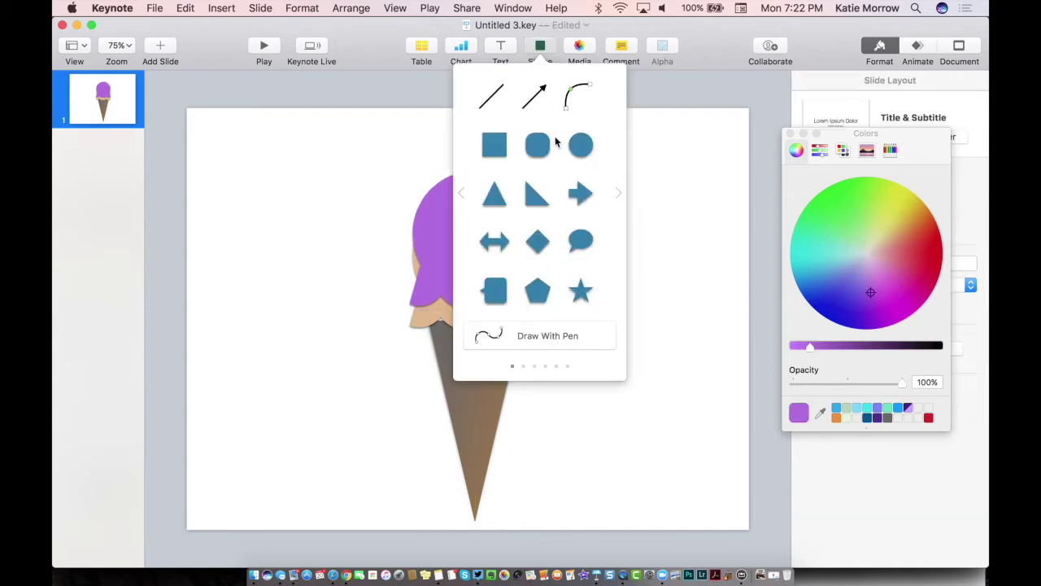
Insert a circle, colour it red, and centre it atop the purple scoop as a cherry.
left_click(580, 146)
left_click_drag(479, 311, 494, 196)
left_click(790, 134)
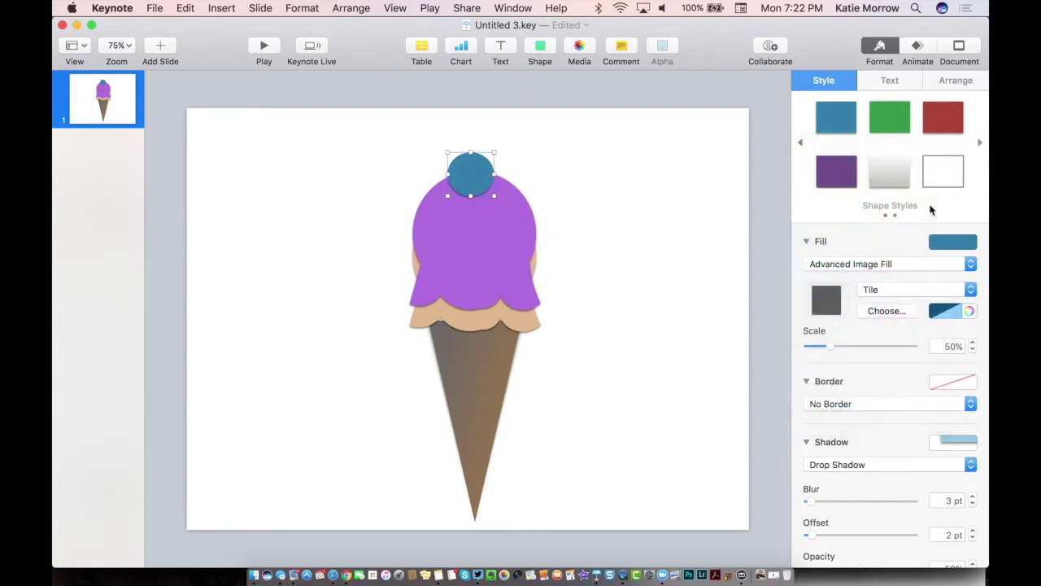
left_click(947, 122)
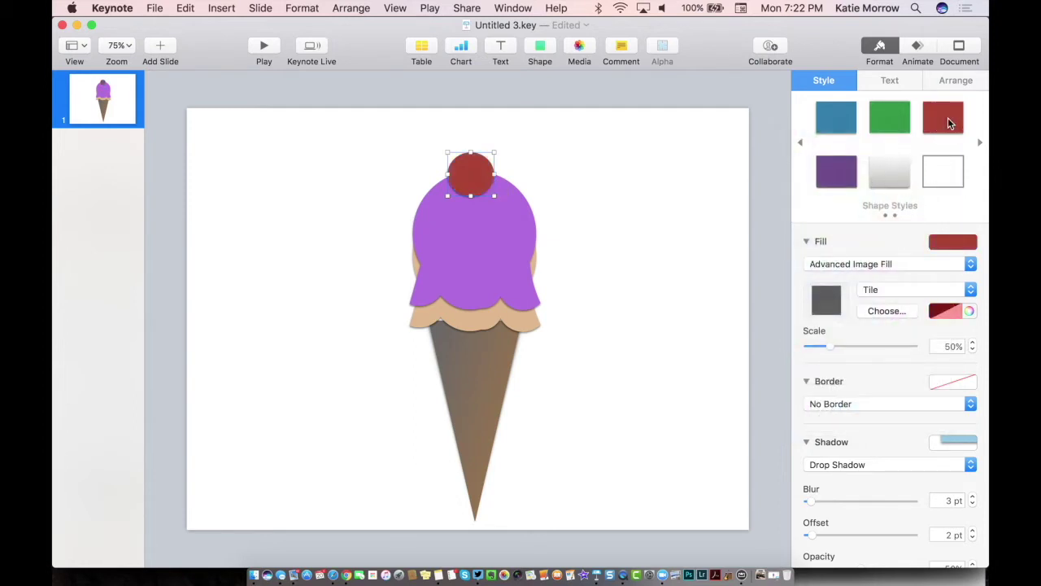
left_click_drag(465, 168, 480, 169)
left_click(536, 188)
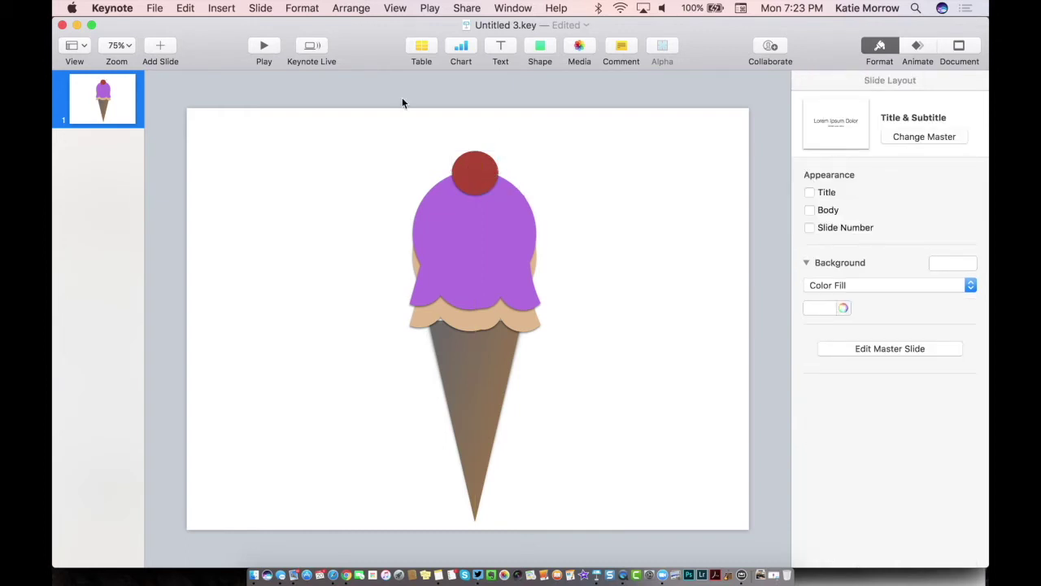
left_click(541, 49)
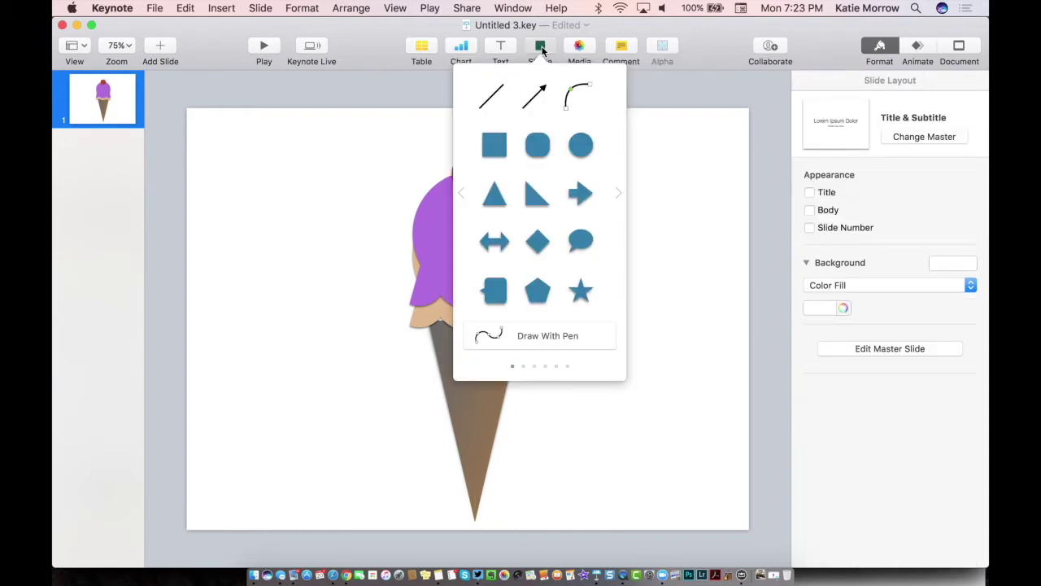
Place a curved line on top of the cherry as its stem and thicken it.
left_click(572, 96)
mouse_move(475, 299)
left_mouse_down()
mouse_move(505, 133)
mouse_move(475, 169)
left_mouse_up()
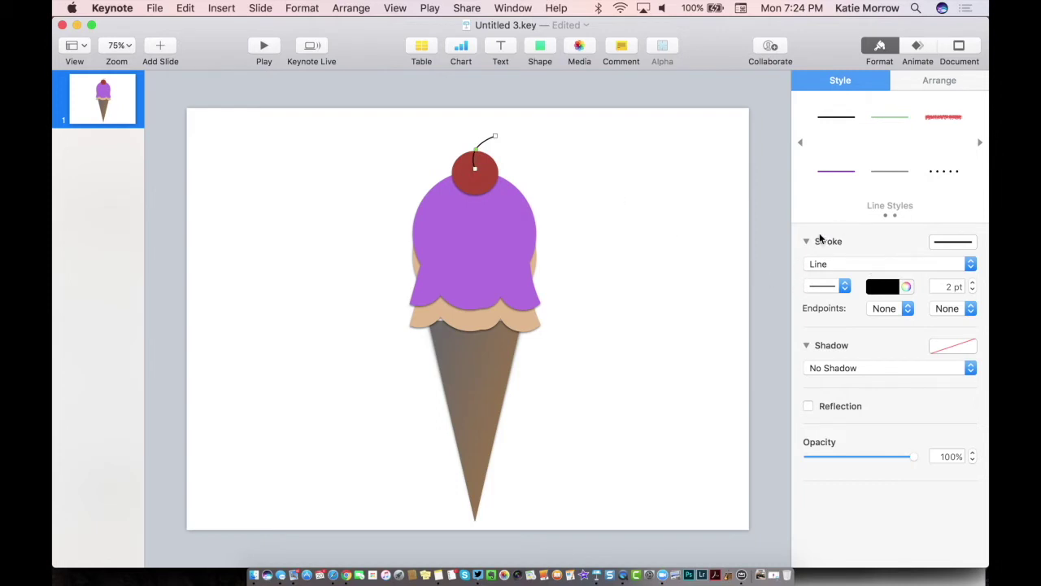
left_click(972, 283)
left_click(973, 283)
left_click(973, 283)
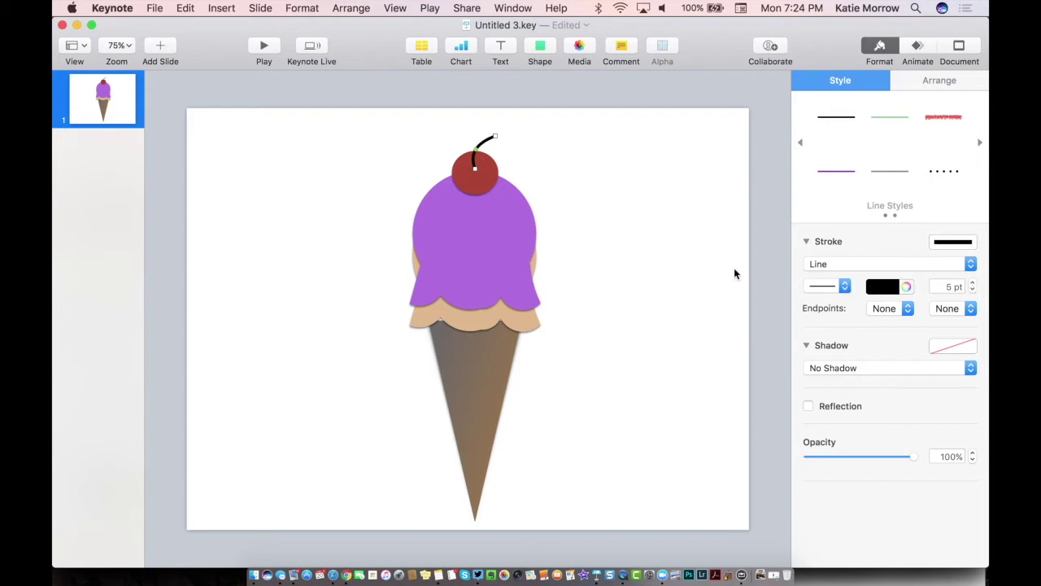
Change the stem line's colour to dark grey.
left_click(885, 286)
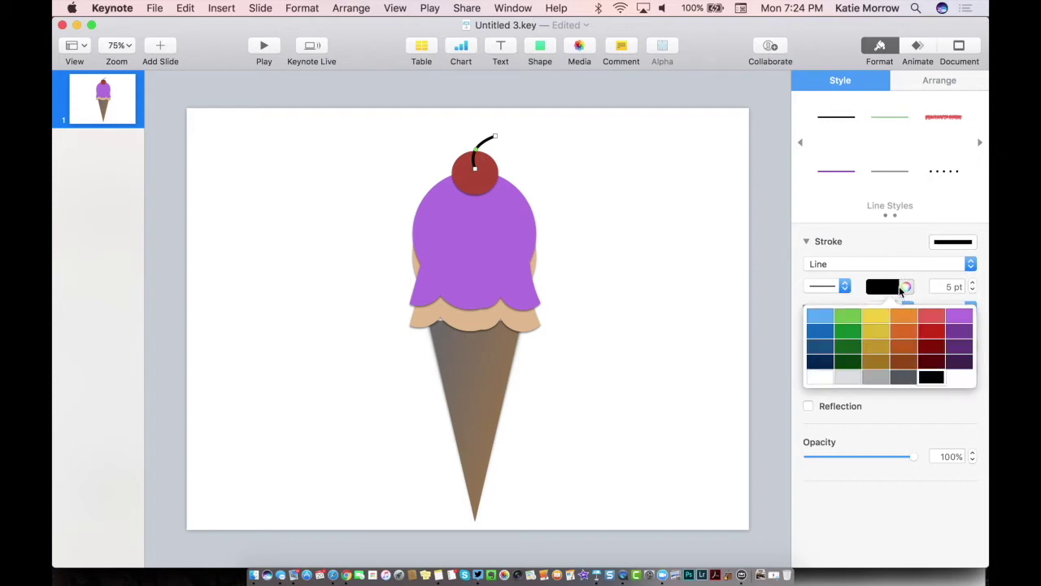
left_click(904, 377)
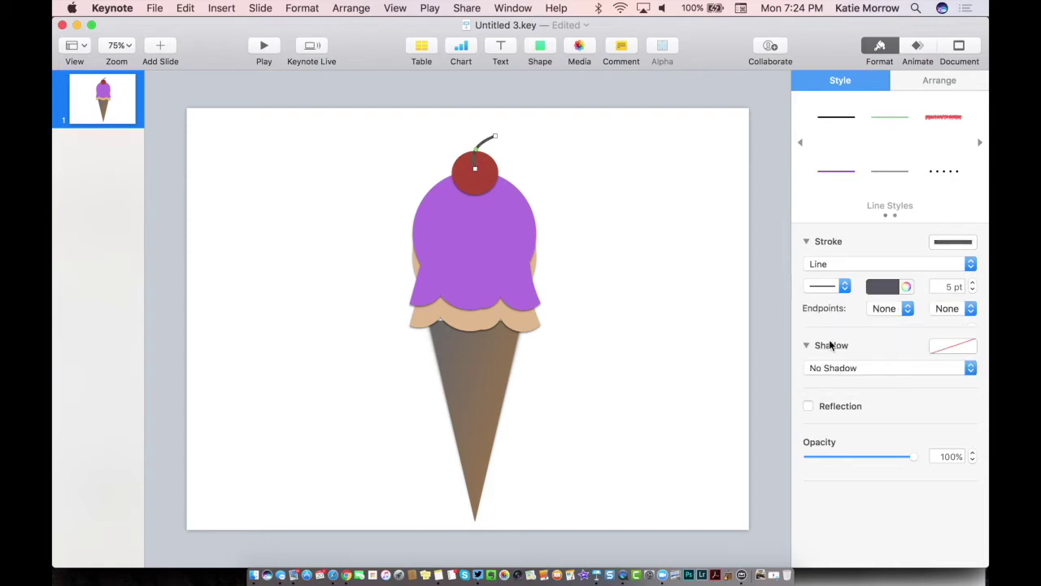
left_click(707, 337)
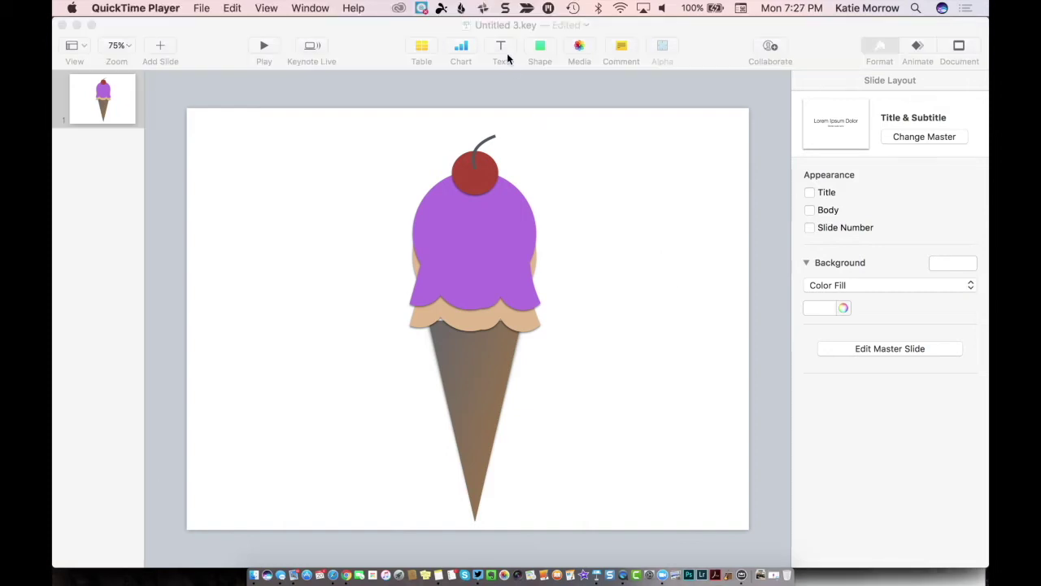
left_click(537, 49)
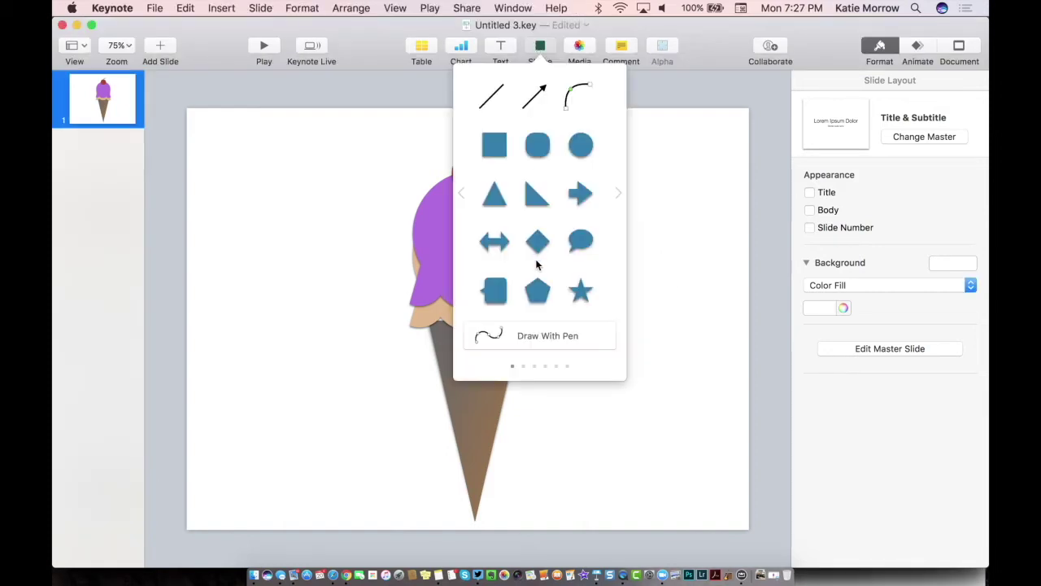
Draw a closed scalloped bite outline with the pen tool.
left_click(551, 333)
left_click(511, 378)
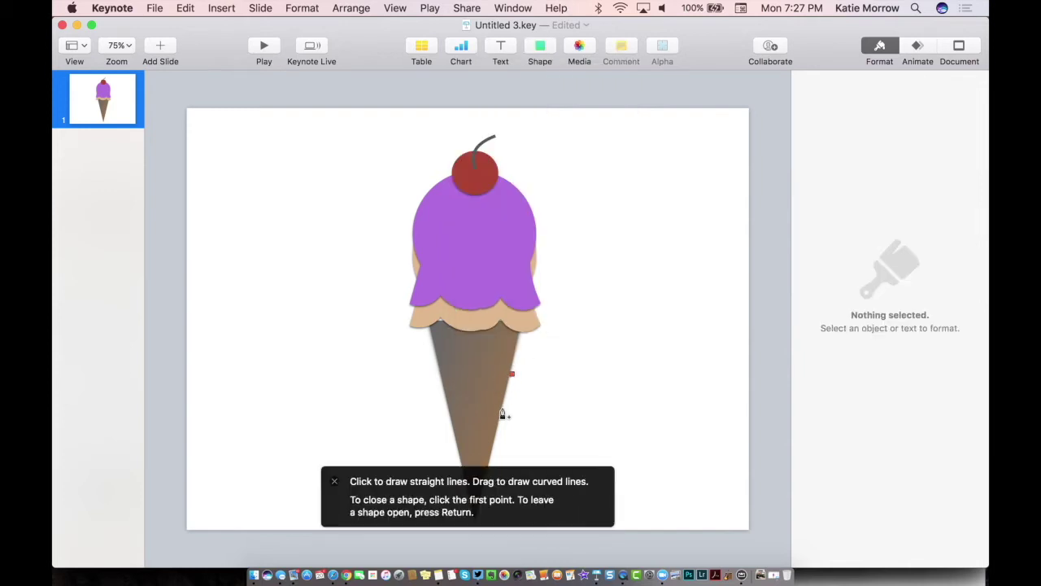
left_click(500, 425)
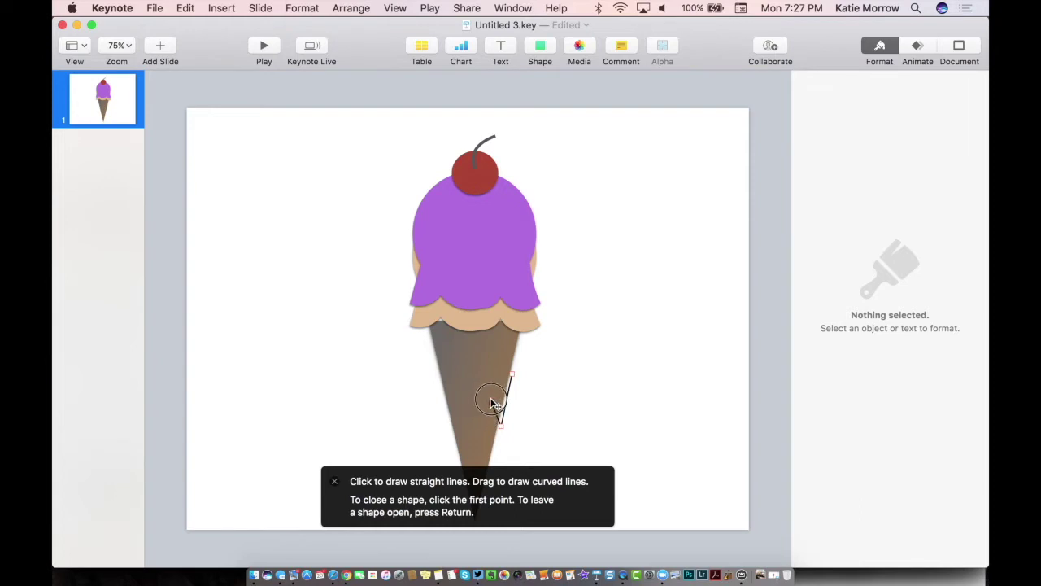
left_click_drag(481, 407, 493, 394)
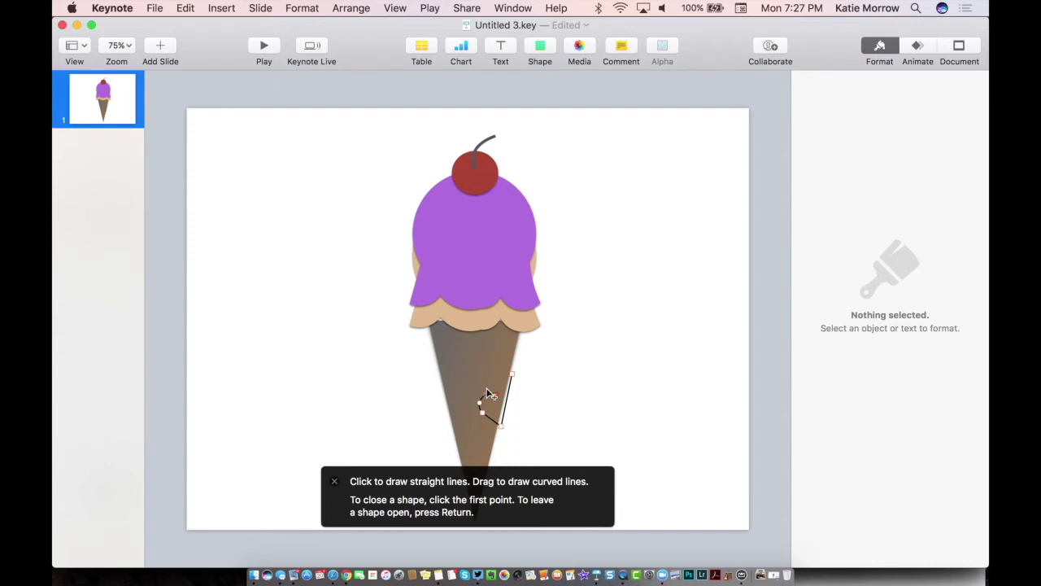
left_click(495, 393)
left_click(498, 366)
left_click_drag(515, 358, 519, 379)
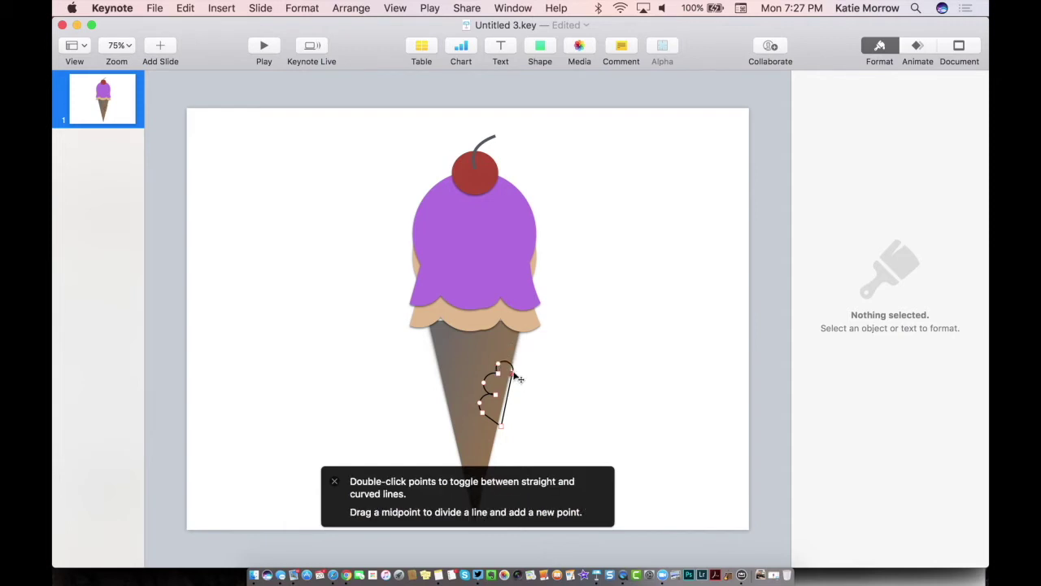
key("Return")
Move the bite outline onto the cone's right edge and select it together with the cone.
mouse_move(510, 413)
left_mouse_down()
mouse_move(498, 403)
mouse_move(518, 411)
mouse_move(512, 394)
left_mouse_up()
left_click(514, 393)
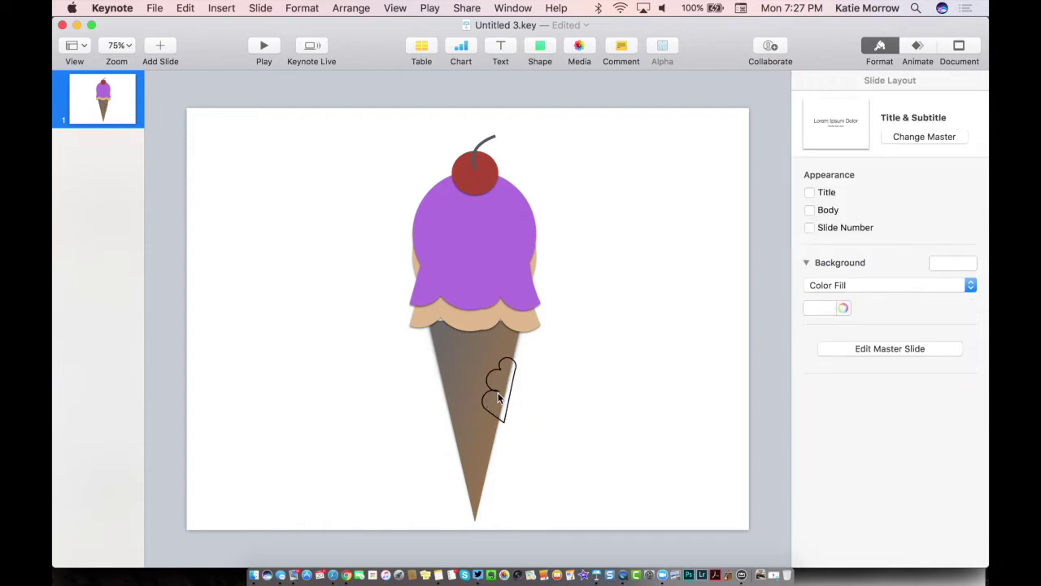
left_click(498, 397)
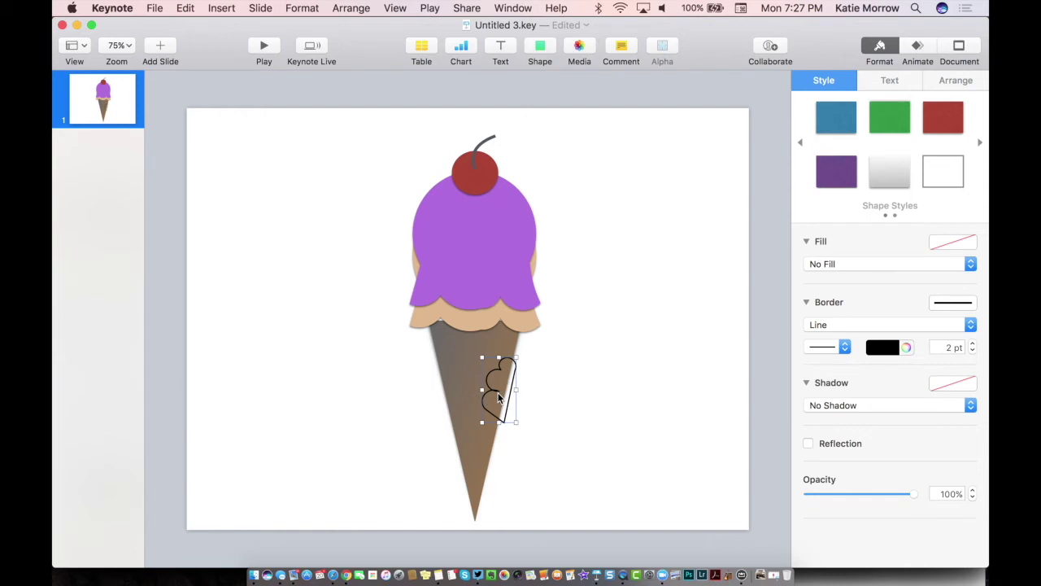
left_click(461, 379, "shift")
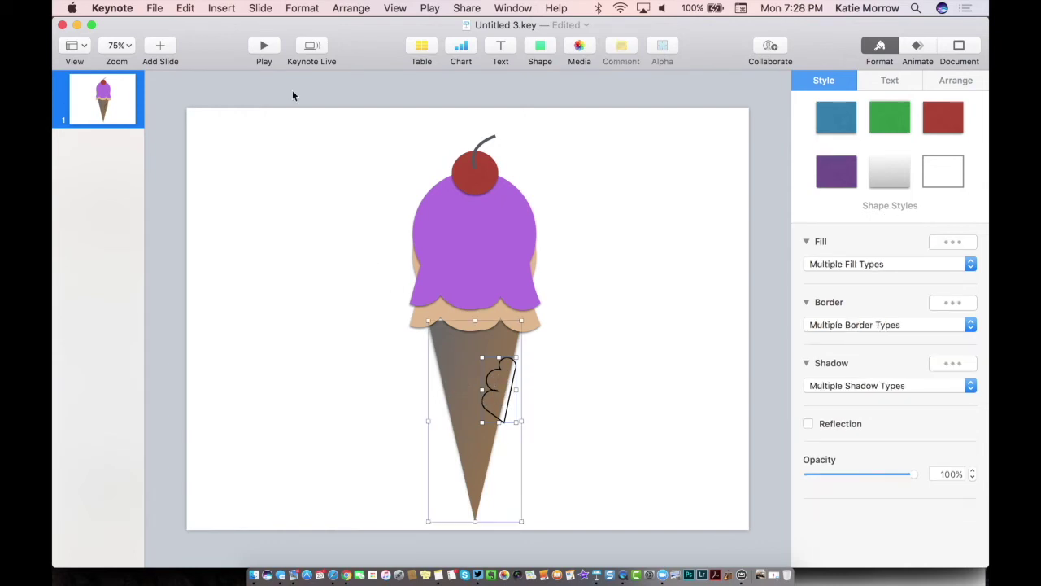
Subtract the bite shape from the cone with Subtract Shapes.
left_click(310, 8)
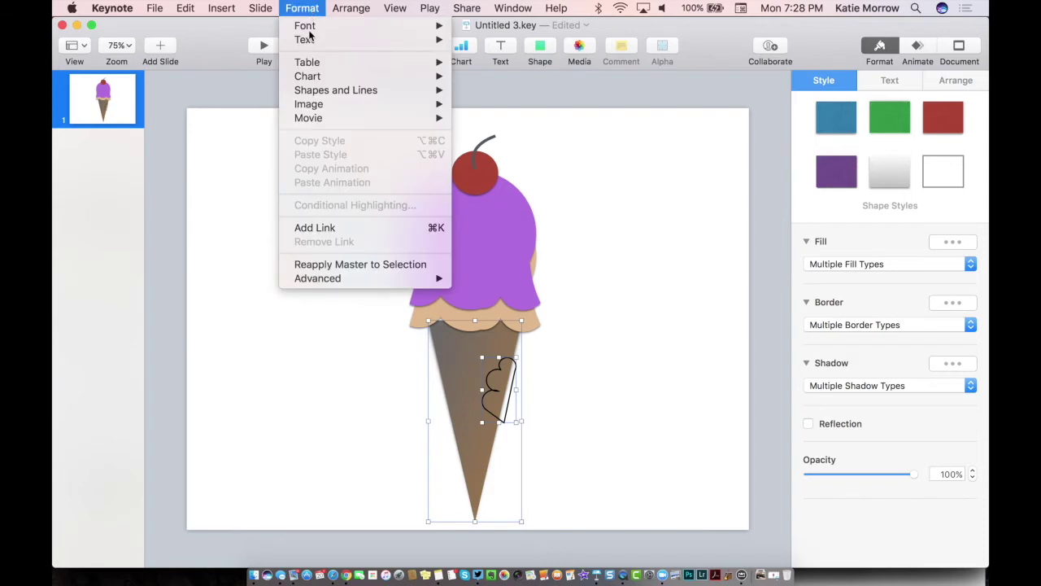
mouse_move(325, 90)
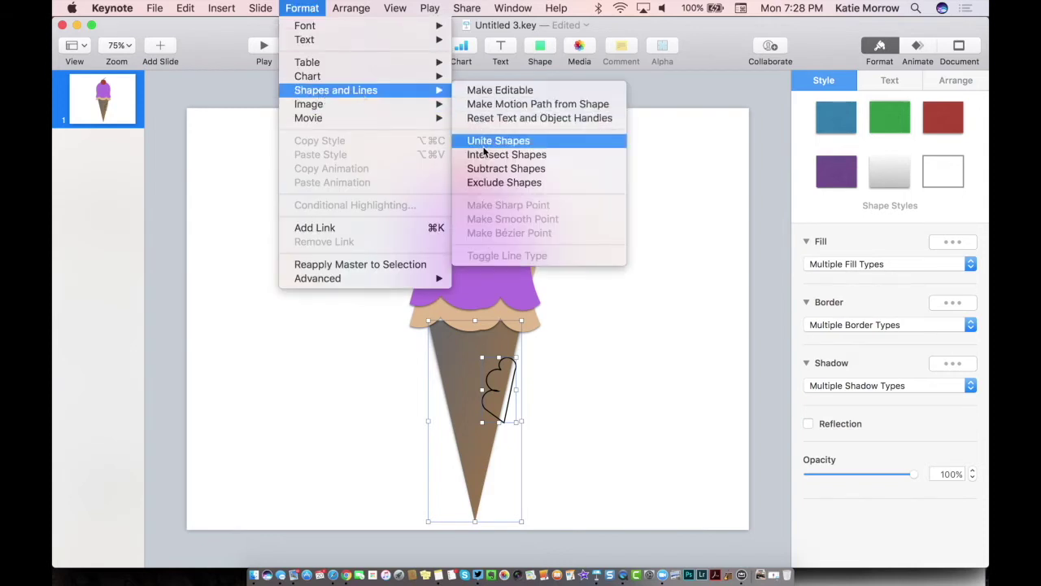
left_click(480, 168)
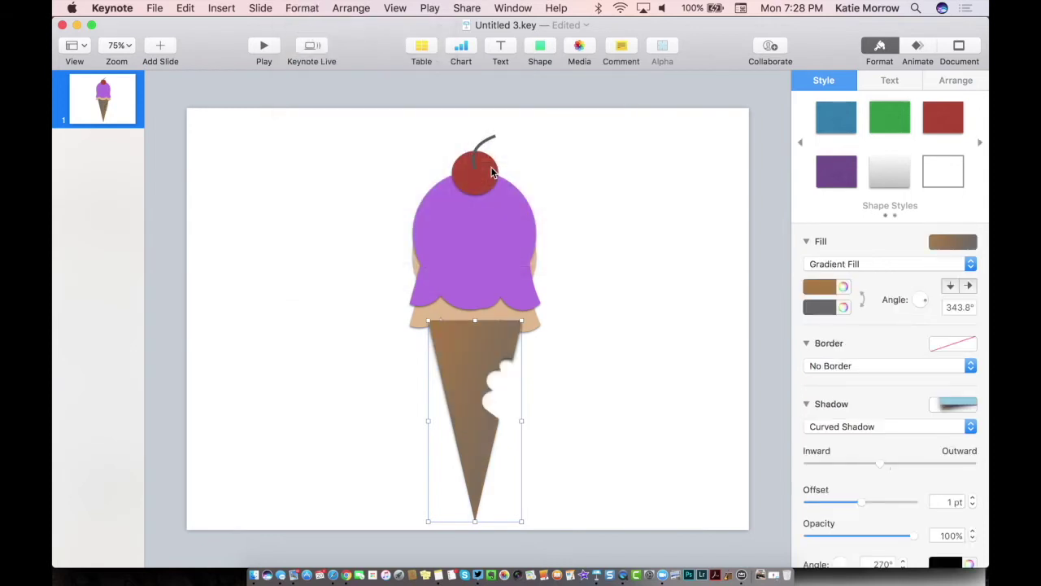
left_click(589, 304)
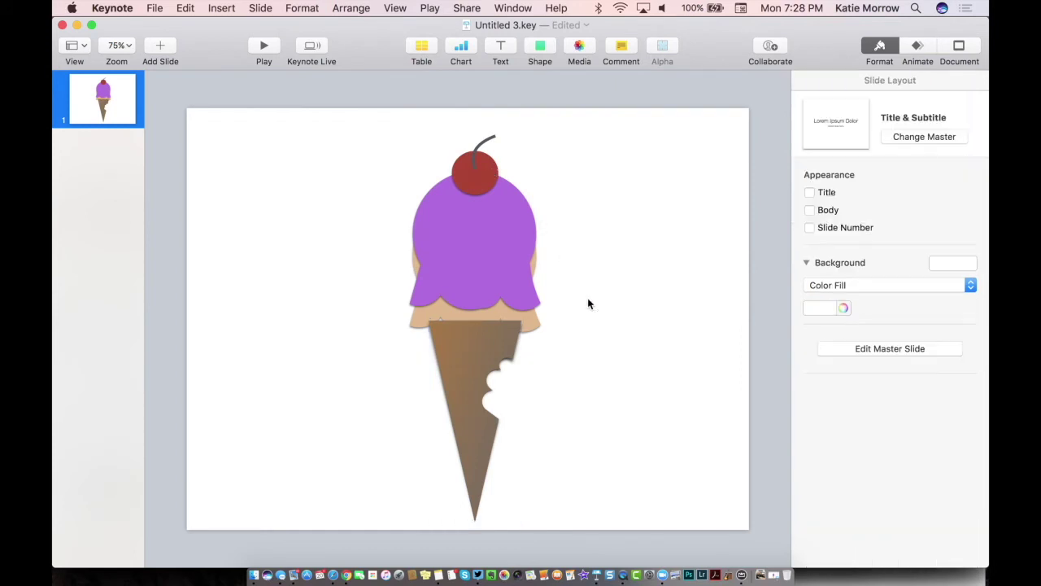
Send the bitten cone to the back, behind both scoops.
left_click(510, 331)
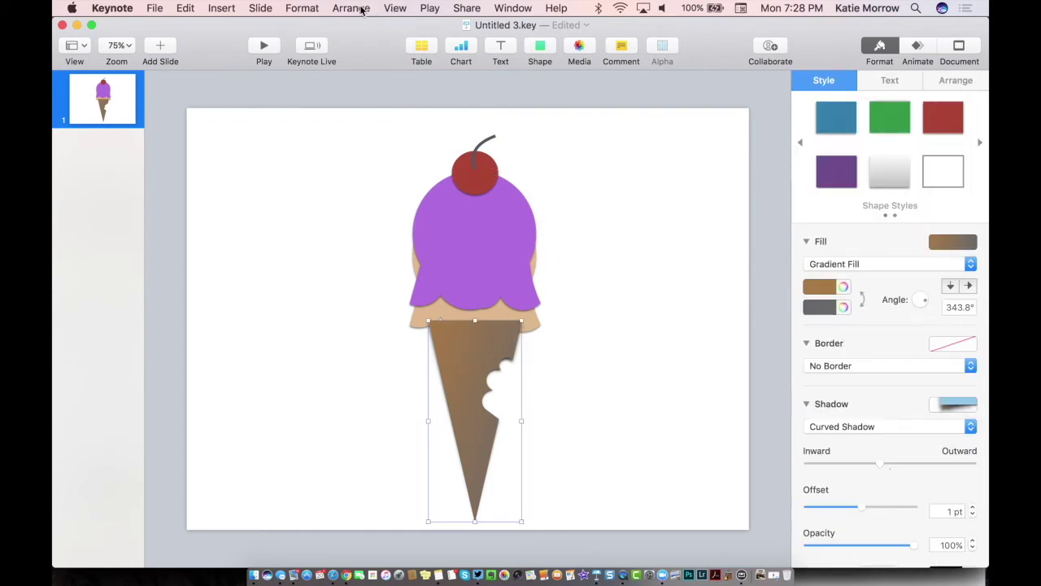
left_click(361, 9)
left_click(368, 66)
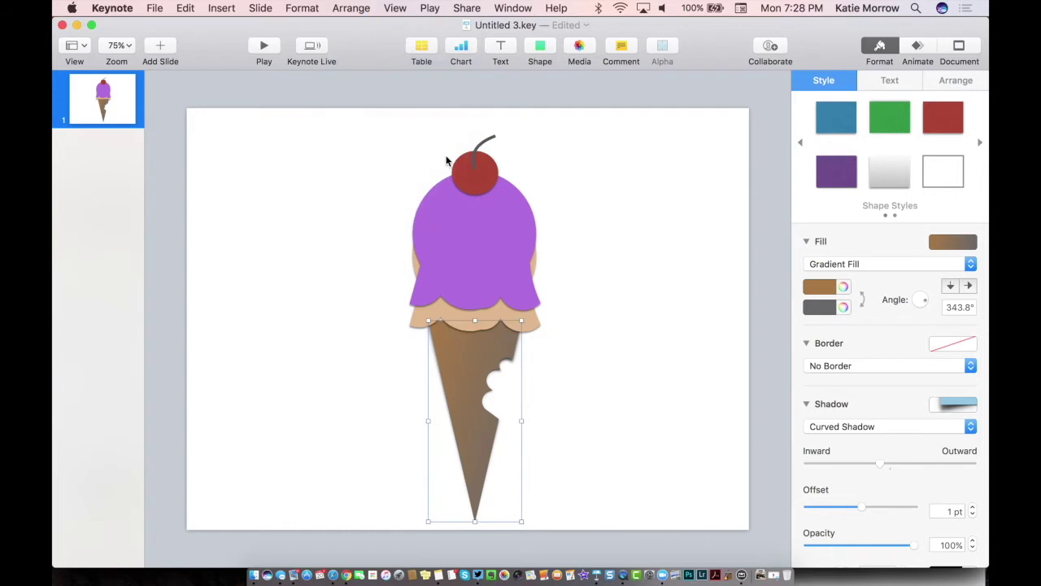
left_click(614, 232)
Nudge the tan scoop slightly lower beneath the purple scoop.
left_click_drag(525, 239, 525, 247)
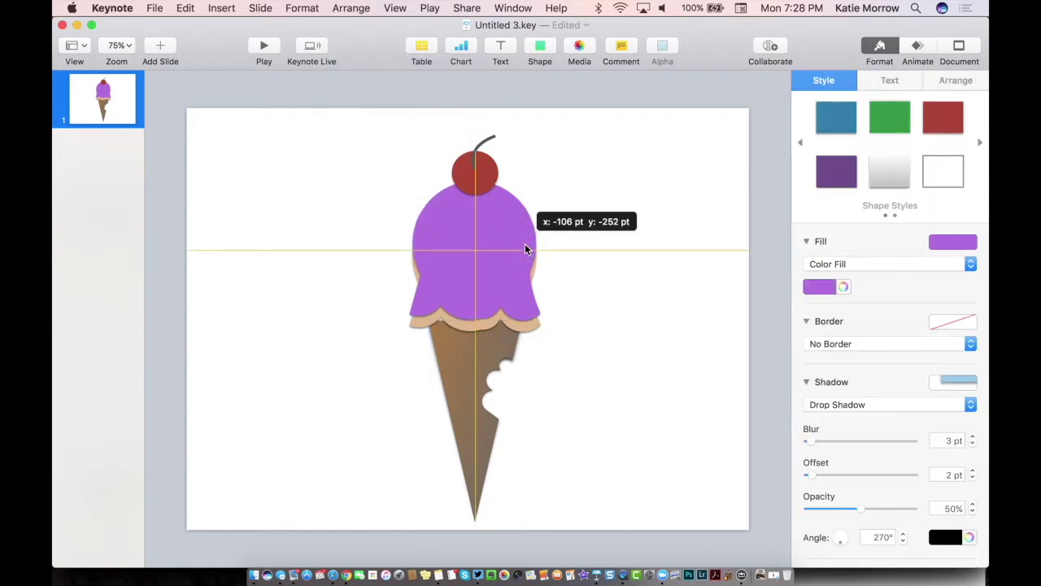
left_click(518, 329)
left_click_drag(518, 329, 520, 332)
left_click(405, 184)
Group the cherry, scoops and cone, shrink to 199 × 586 pt, and move it left to 195, 113 pt.
left_click_drag(387, 158, 589, 476)
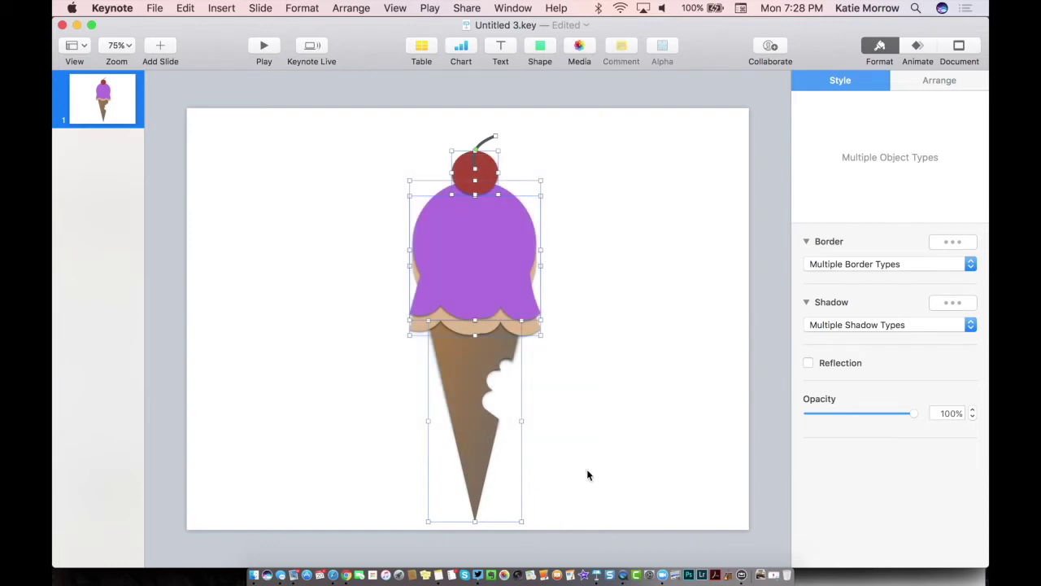
left_click(346, 10)
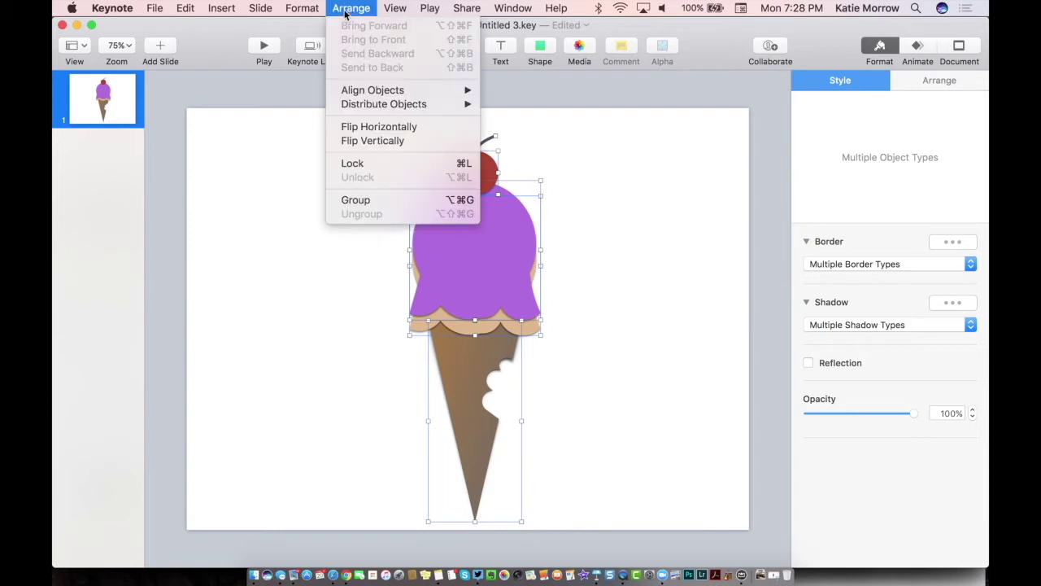
left_click(375, 201)
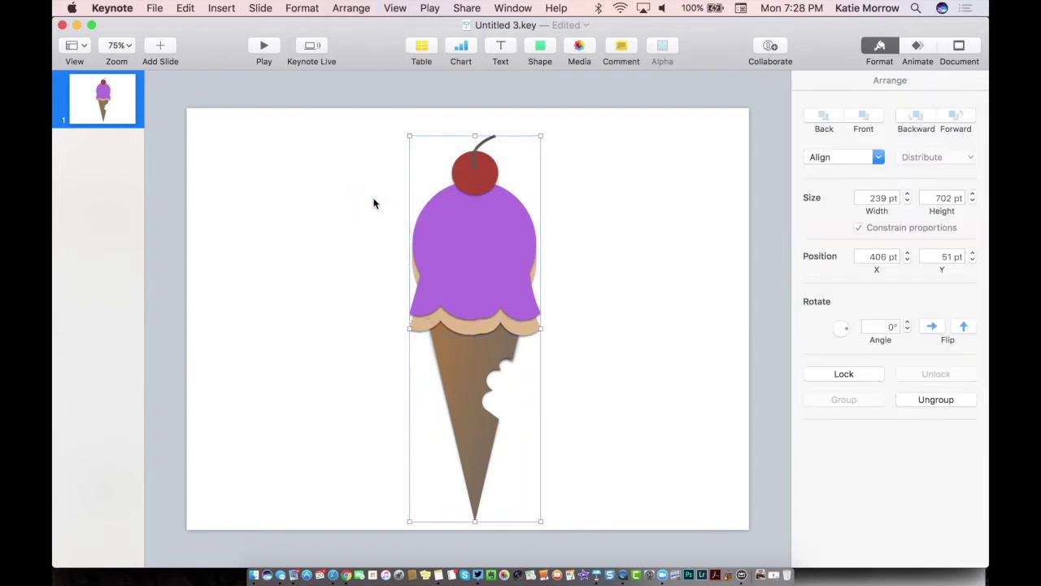
left_click_drag(541, 136, 484, 189)
left_click_drag(486, 287, 372, 252)
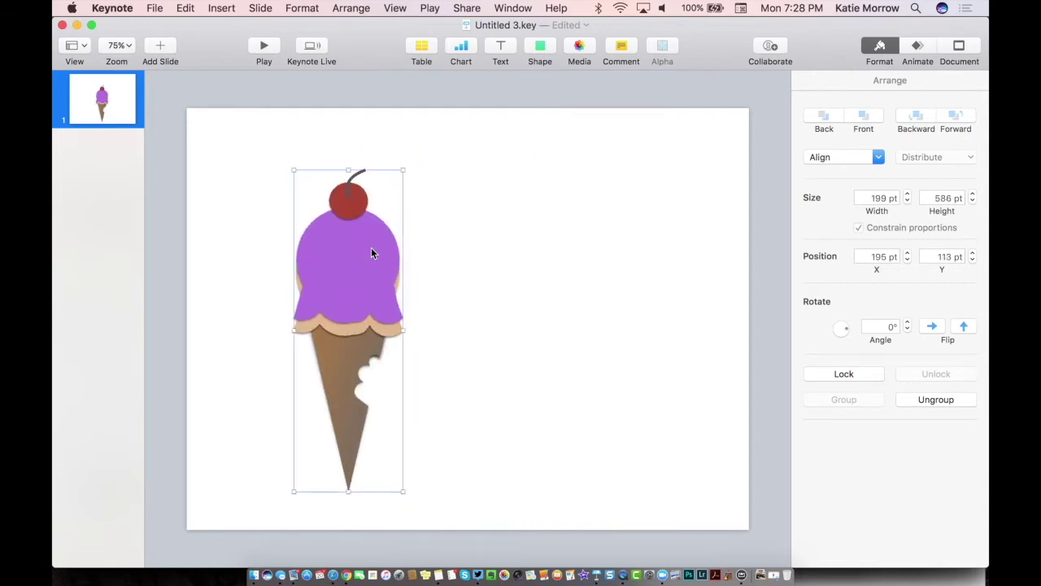